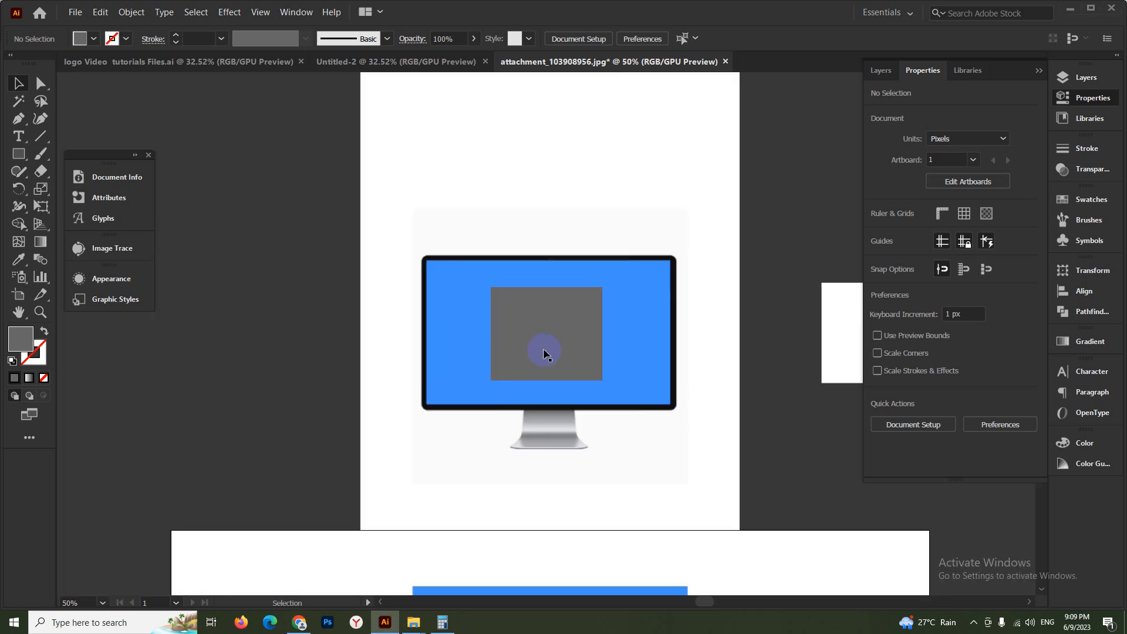
# Step: Move the grey rectangle off the monitor mockup image and unlock all locked objects
pyautogui.scroll(-2, 582, 355)
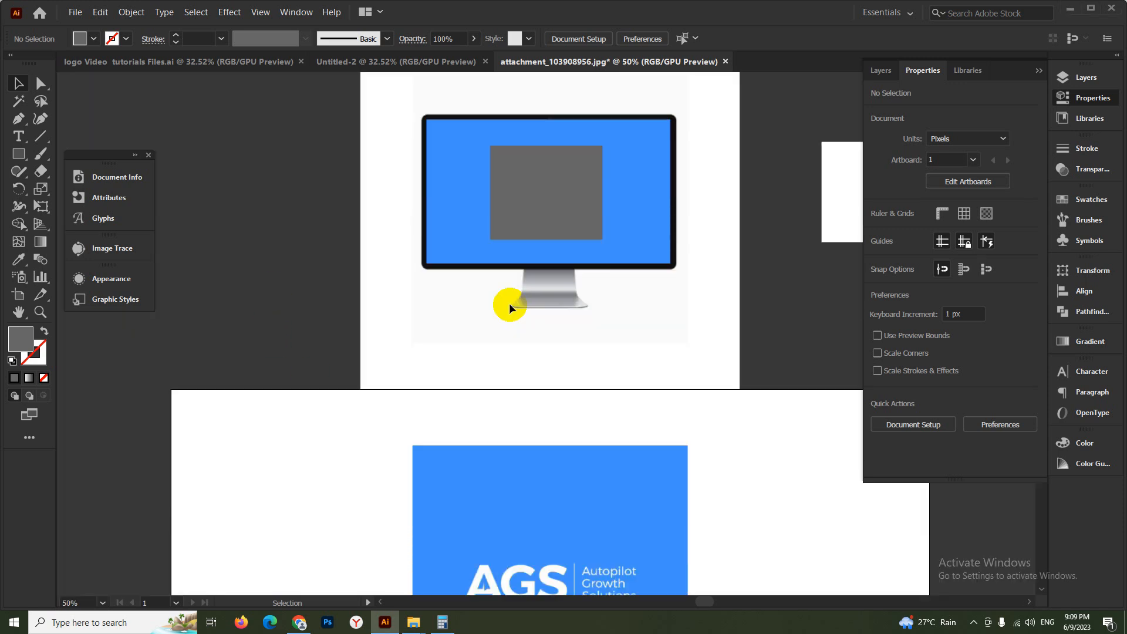
pyautogui.scroll(1, 452, 322)
pyautogui.moveTo(546, 251); pyautogui.dragTo(267, 254)
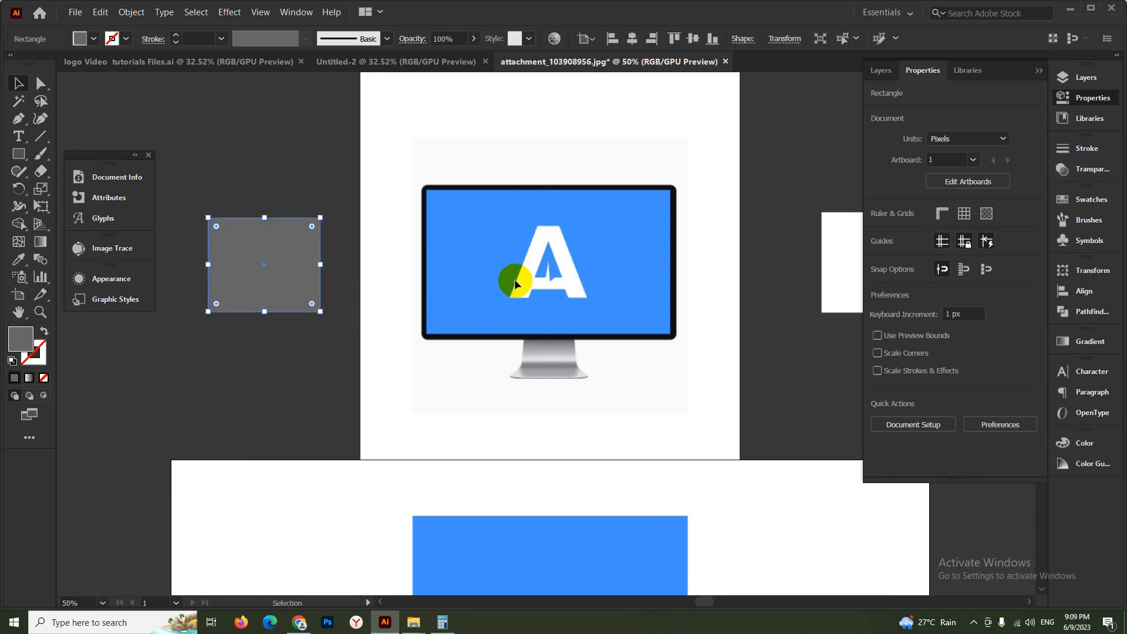
pyautogui.click(516, 282)
pyautogui.hotkey('ctrl', 'alt', '2')
pyautogui.click(291, 360)
# Step: Place the grey rectangle over the white letter A on the monitor and make a clipping mask with the mockup image
pyautogui.moveTo(282, 269); pyautogui.dragTo(575, 270)
pyautogui.moveTo(316, 191); pyautogui.dragTo(678, 348)
pyautogui.rightClick(575, 262)
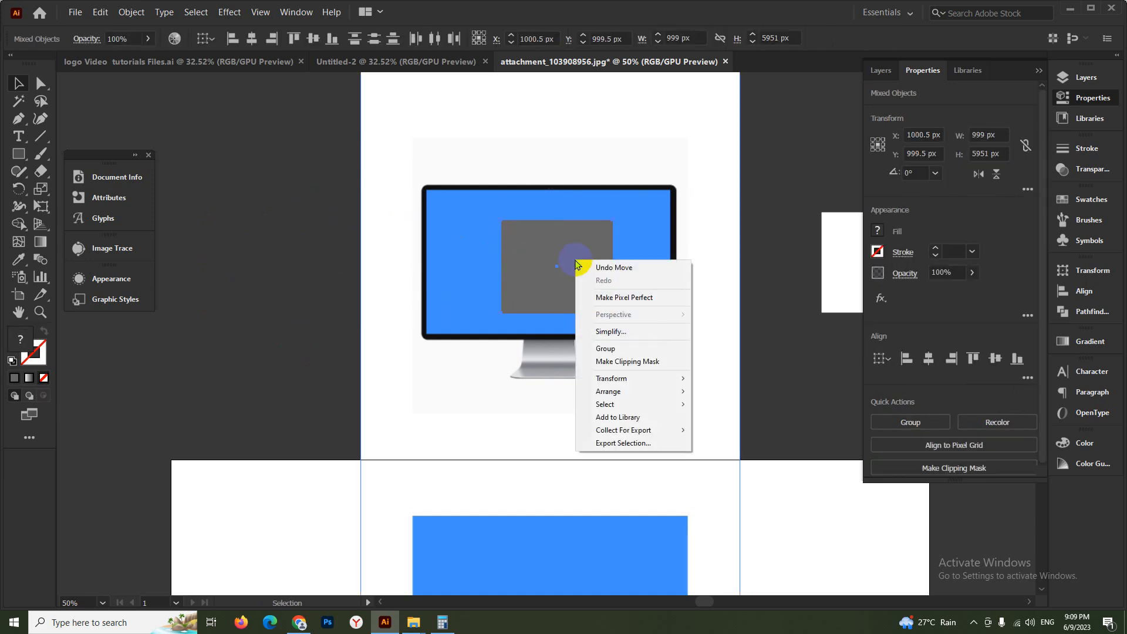
pyautogui.click(623, 362)
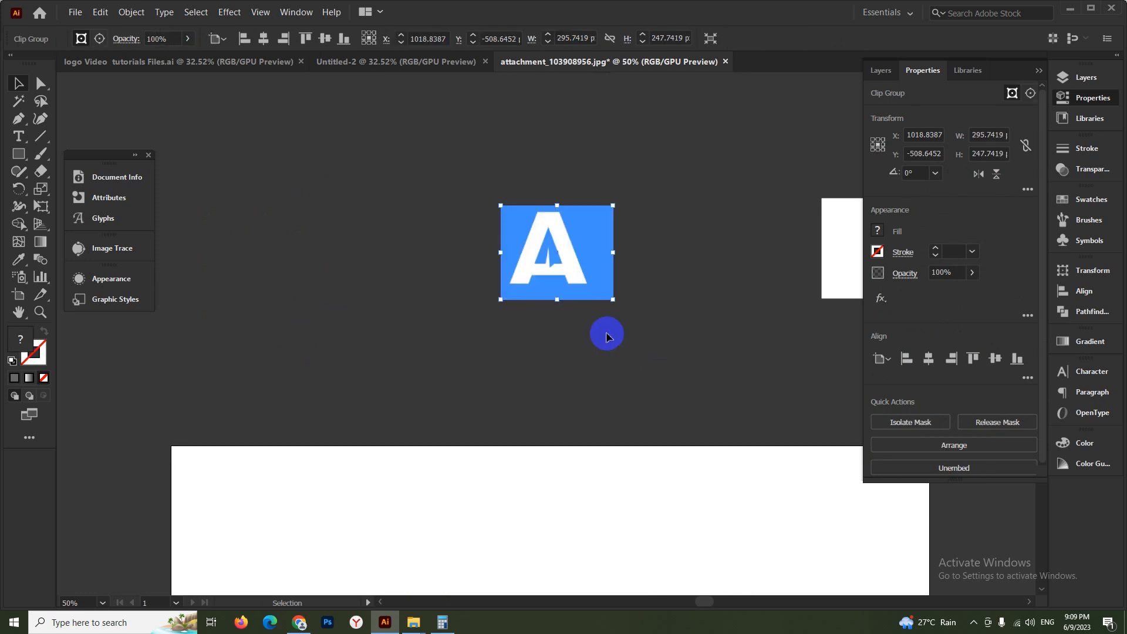
# Step: Move the clipped letter A image into the upper-left corner of the large lower artboard and delete the white rectangle beside the artboards
pyautogui.scroll(-3, 624, 352)
pyautogui.moveTo(566, 221); pyautogui.dragTo(783, 468)
pyautogui.moveTo(637, 357); pyautogui.dragTo(517, 164)
pyautogui.scroll(4, 659, 362)
pyautogui.scroll(-2, 654, 375)
pyautogui.click(731, 130)
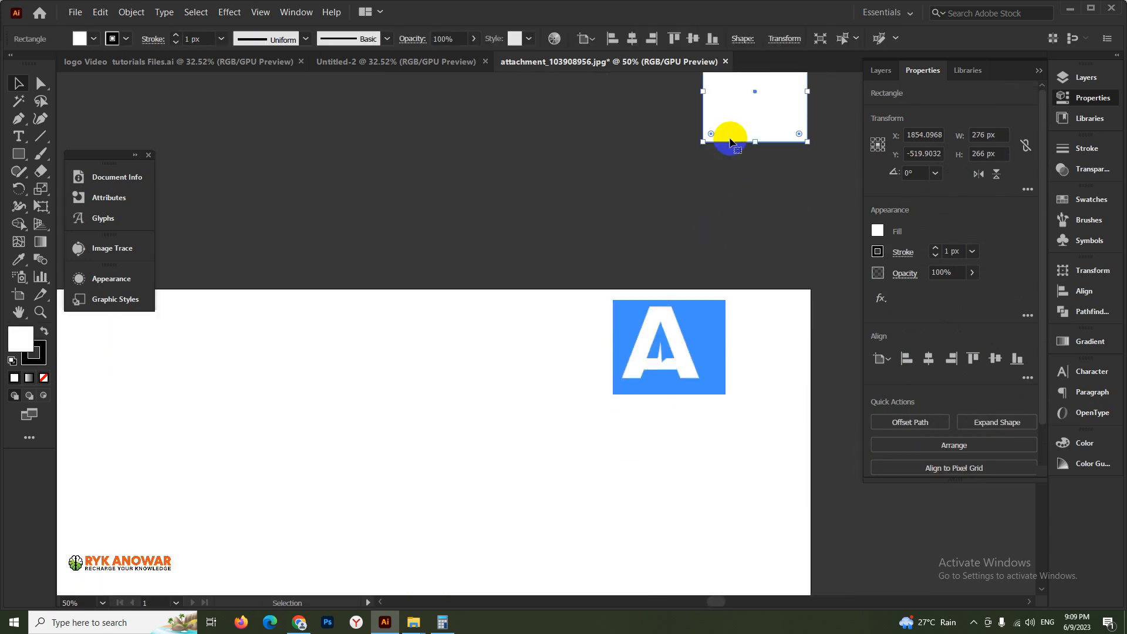
pyautogui.press('Delete')
pyautogui.moveTo(478, 428); pyautogui.dragTo(241, 184)
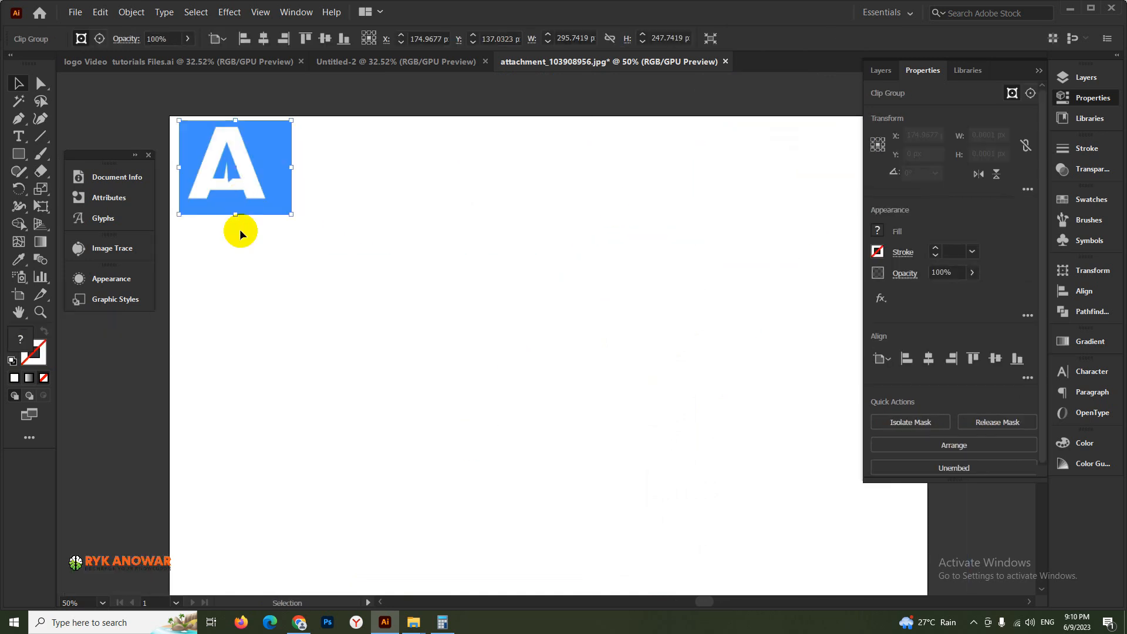
pyautogui.scroll(-1, 410, 297)
# Step: Create a rectangle 50 px wide and 200 px high on the empty area of the large artboard
pyautogui.moveTo(18, 154); pyautogui.dragTo(82, 160)
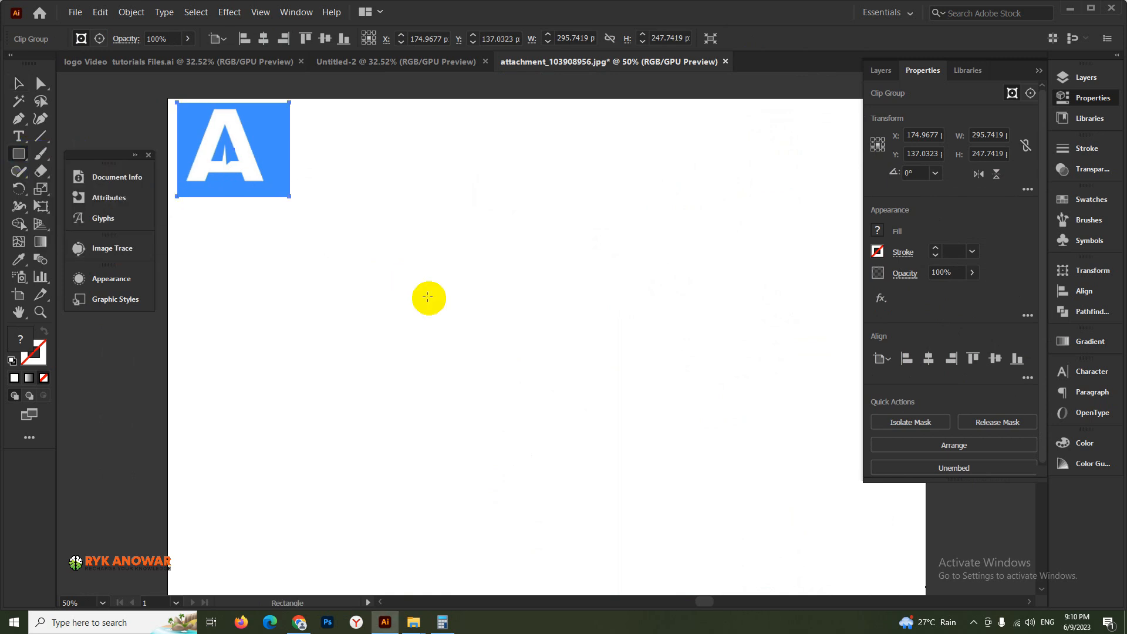
pyautogui.click(492, 292)
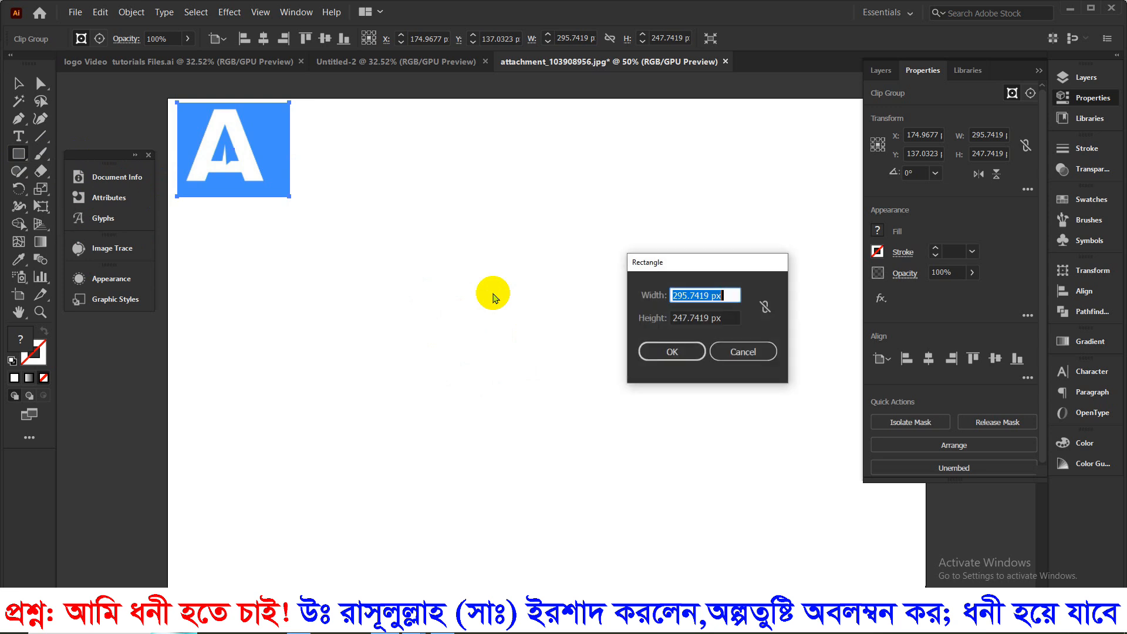
pyautogui.write('50')
pyautogui.press('Tab')
pyautogui.write('2')
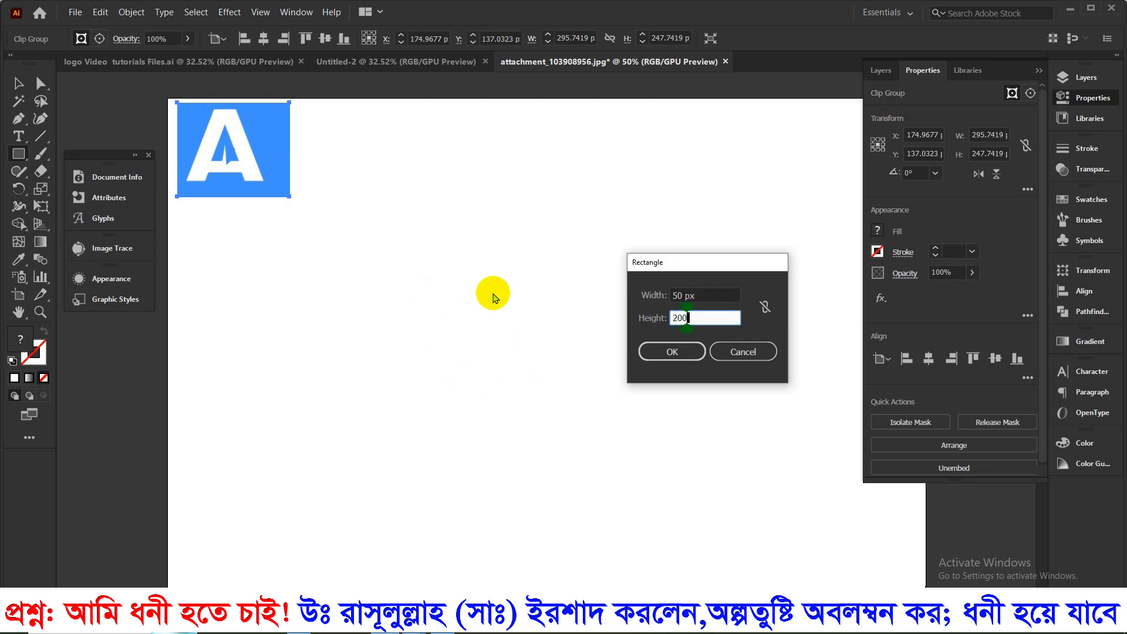
pyautogui.click(673, 352)
# Step: Fill the narrow rectangle with the blue sampled from the clipped letter A image, and deselect it
pyautogui.click(23, 258)
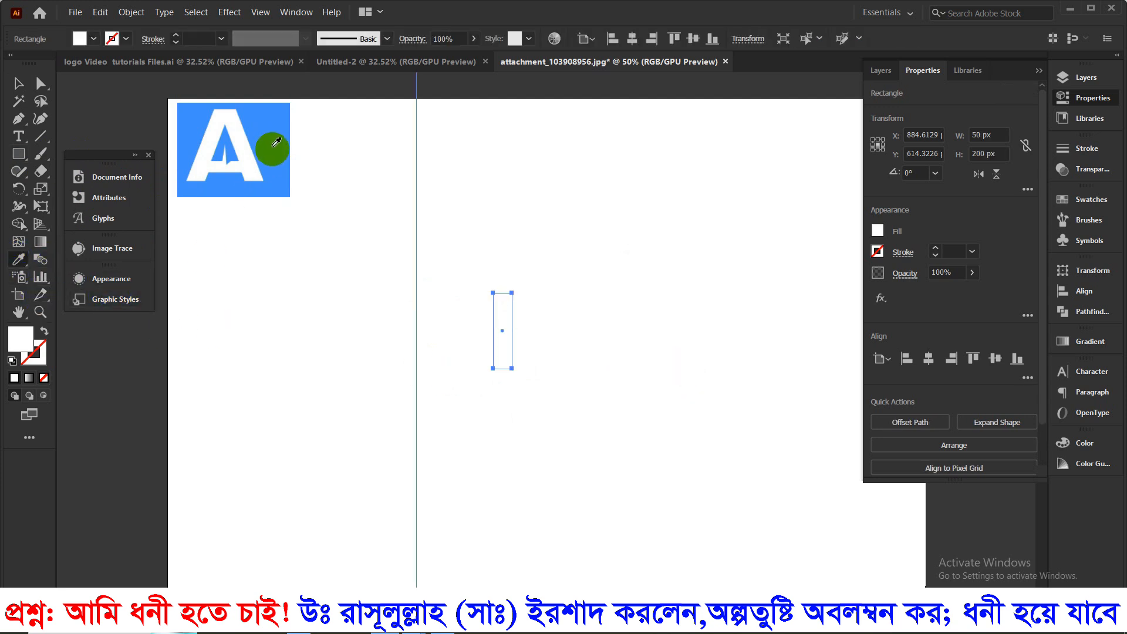
pyautogui.click(279, 168)
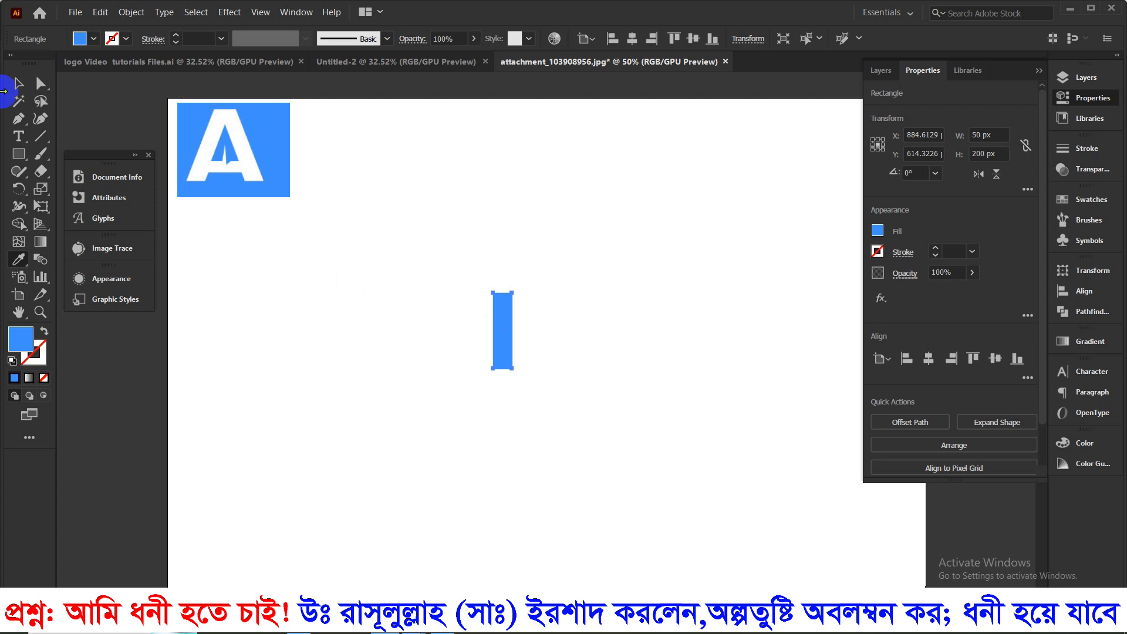
pyautogui.click(17, 85)
pyautogui.click(272, 264)
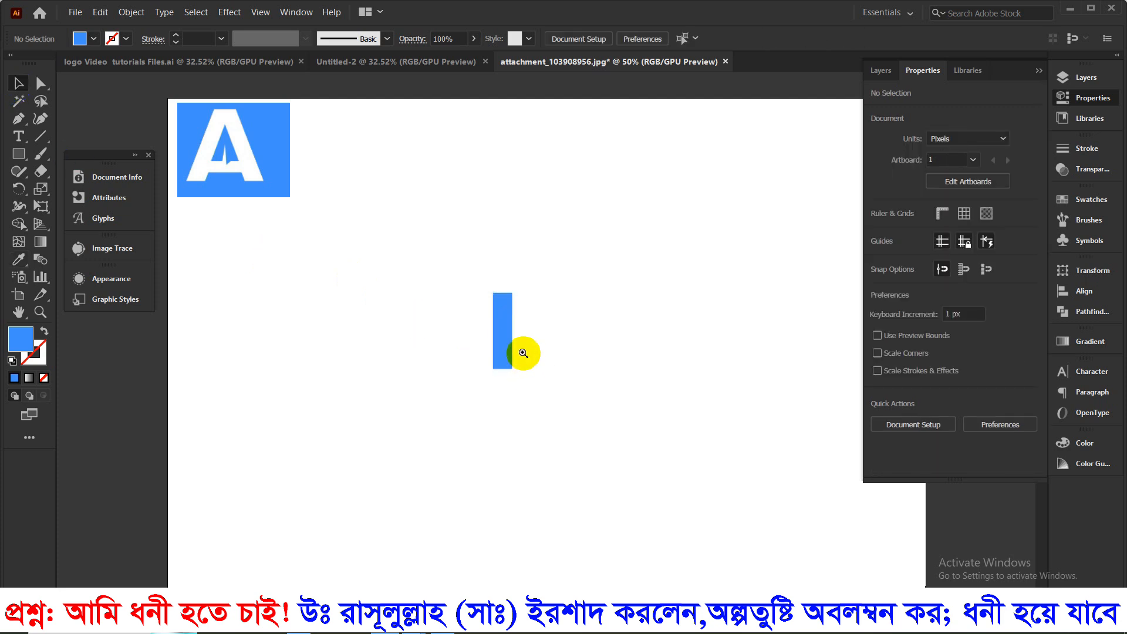
# Step: Shear the blue rectangle by 20° along the horizontal axis to form the slanted left leg of the letter A
pyautogui.keyDown('ctrl'); pyautogui.click(524, 354); pyautogui.keyUp('ctrl')
pyautogui.keyDown('ctrl'); pyautogui.click(514, 314); pyautogui.keyUp('ctrl')
pyautogui.keyDown('ctrl'); pyautogui.click(577, 313); pyautogui.keyUp('ctrl')
pyautogui.moveTo(583, 316); pyautogui.dragTo(395, 322)
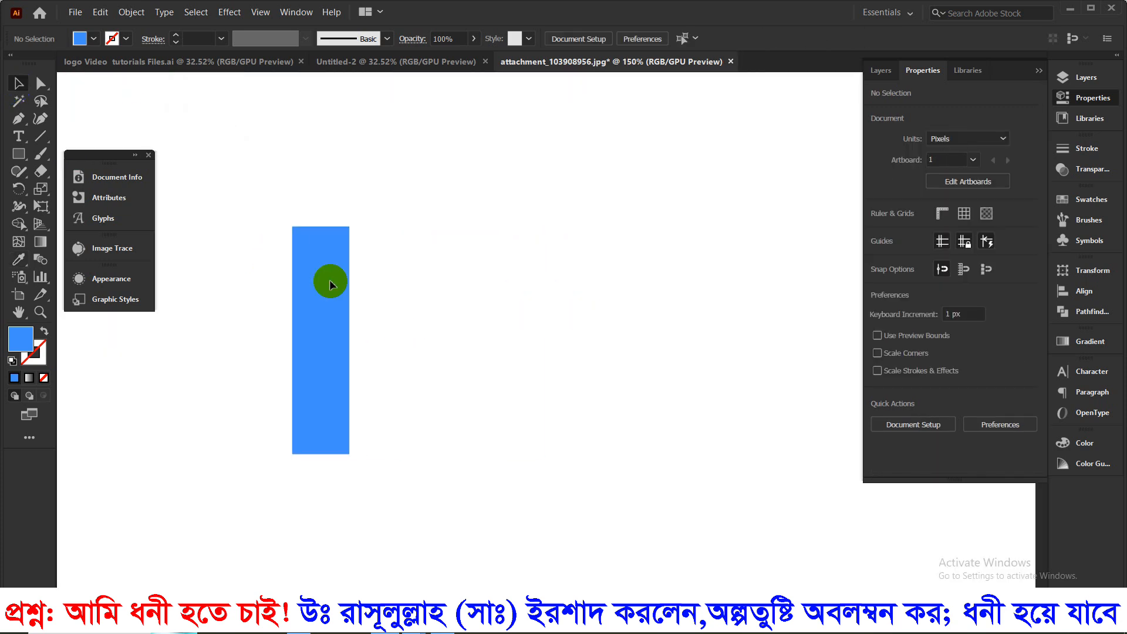
pyautogui.click(132, 12)
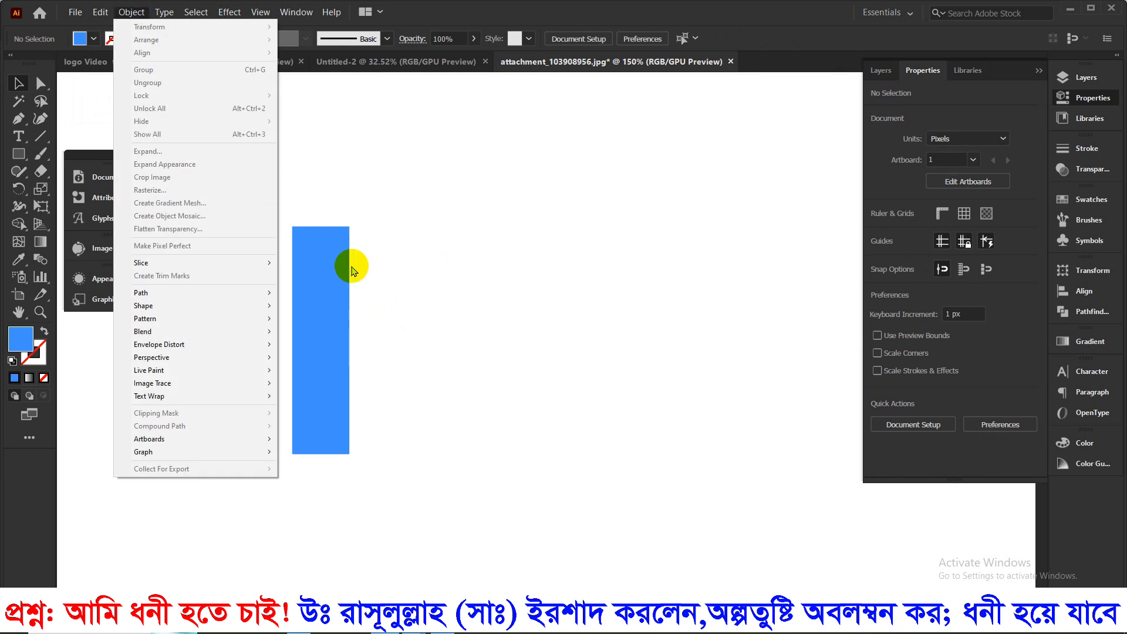
pyautogui.click(354, 292)
pyautogui.click(327, 293)
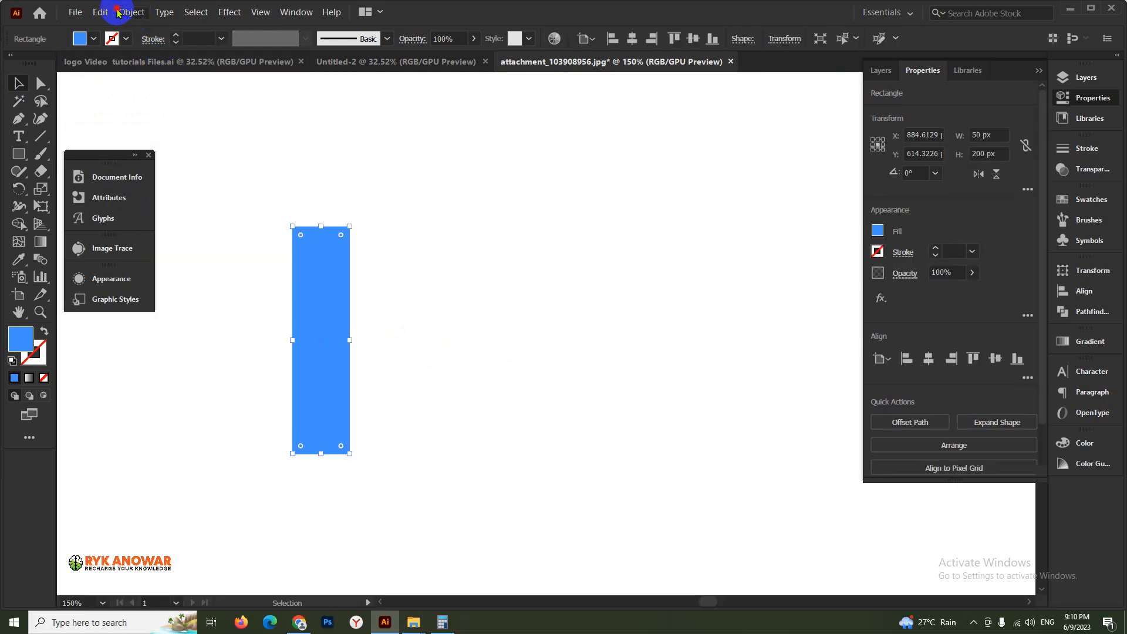
pyautogui.click(131, 13)
pyautogui.moveTo(144, 27)
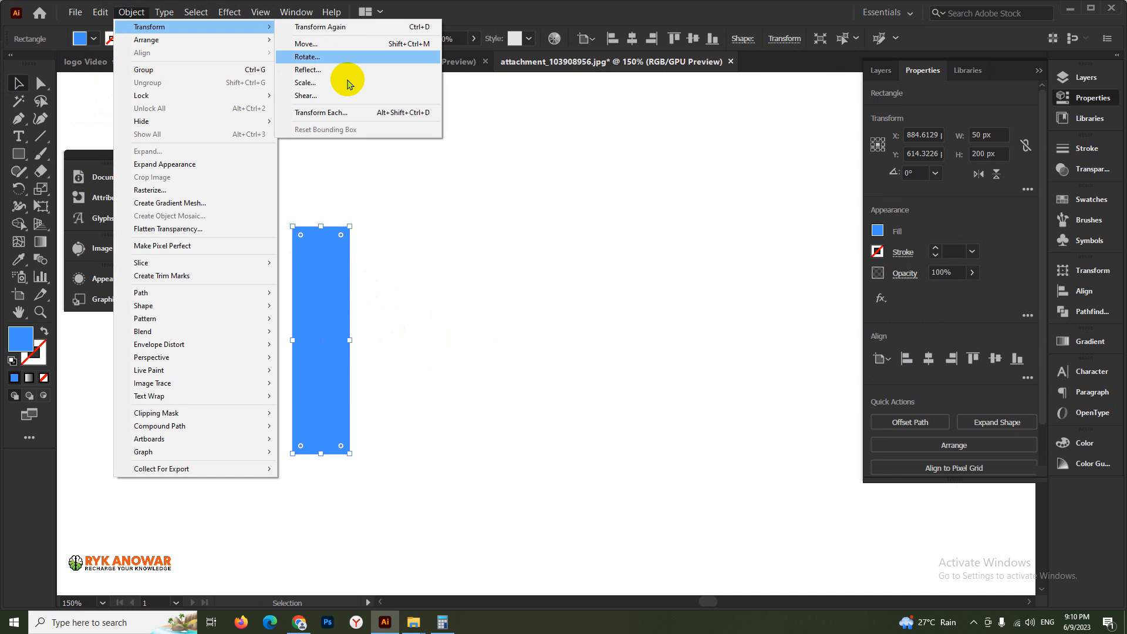
pyautogui.click(345, 96)
pyautogui.moveTo(239, 132); pyautogui.dragTo(691, 145)
pyautogui.click(682, 159)
pyautogui.press('Up')
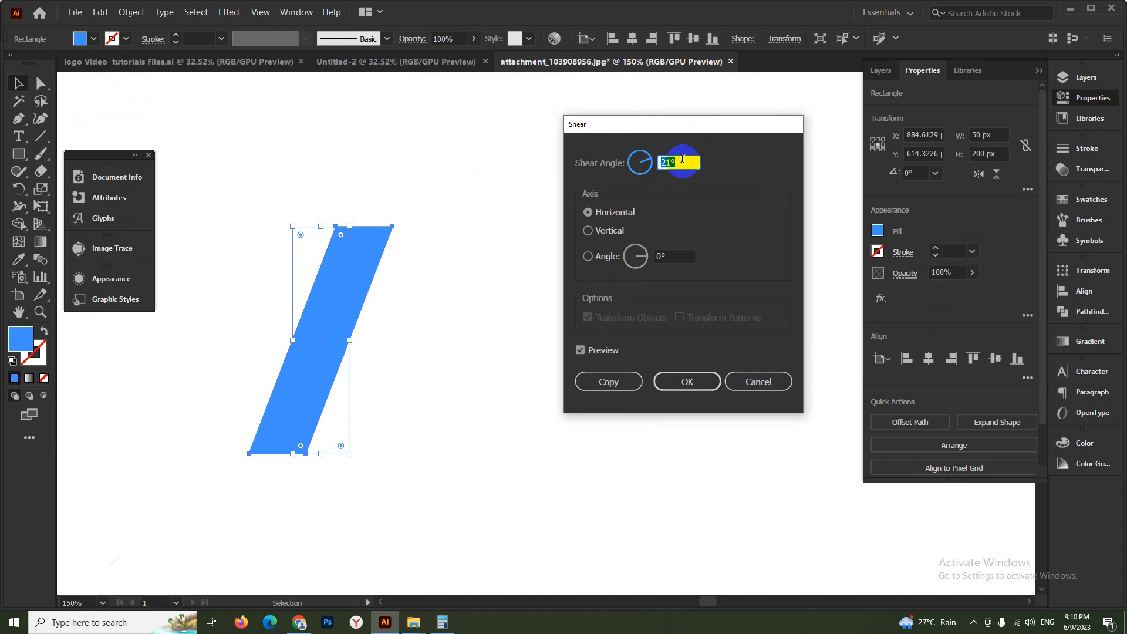
pyautogui.press('Down')
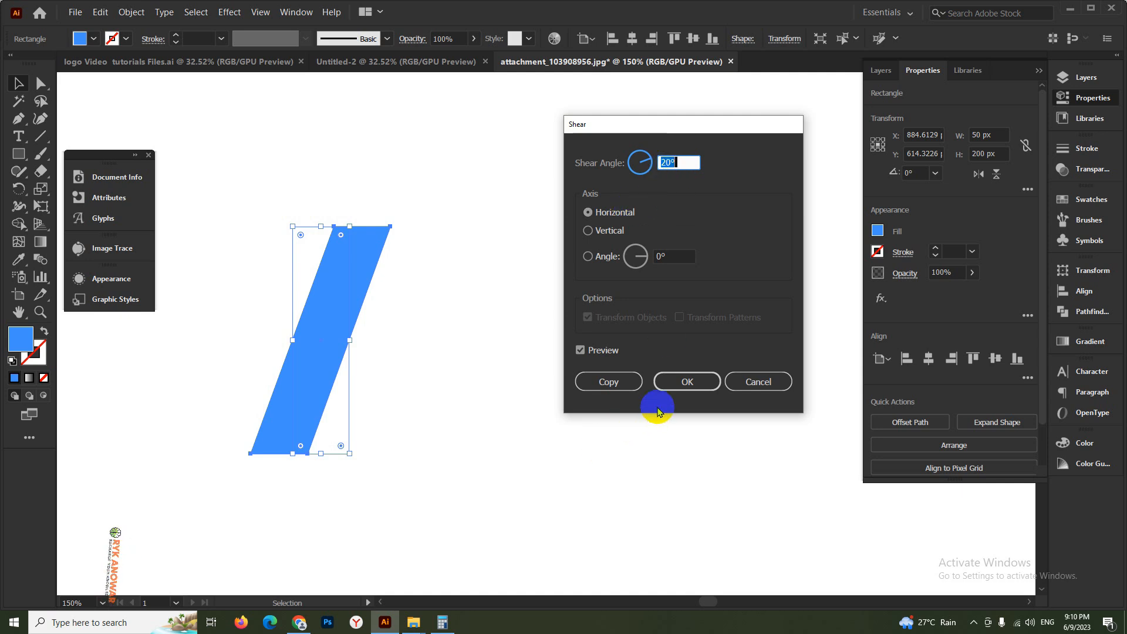
pyautogui.click(609, 384)
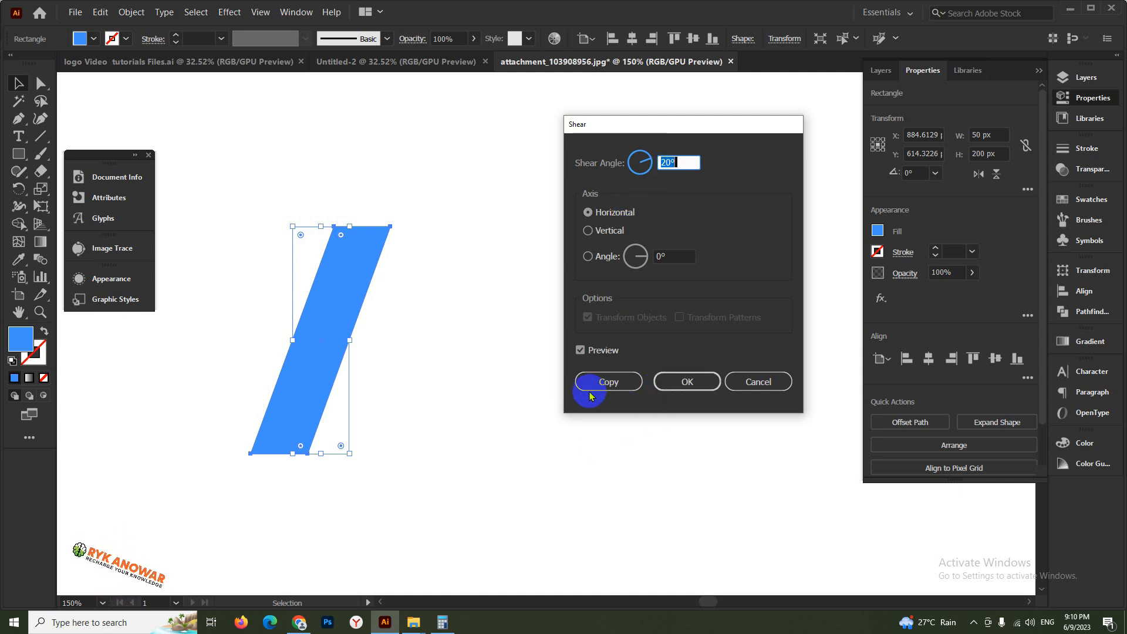
pyautogui.click(665, 386)
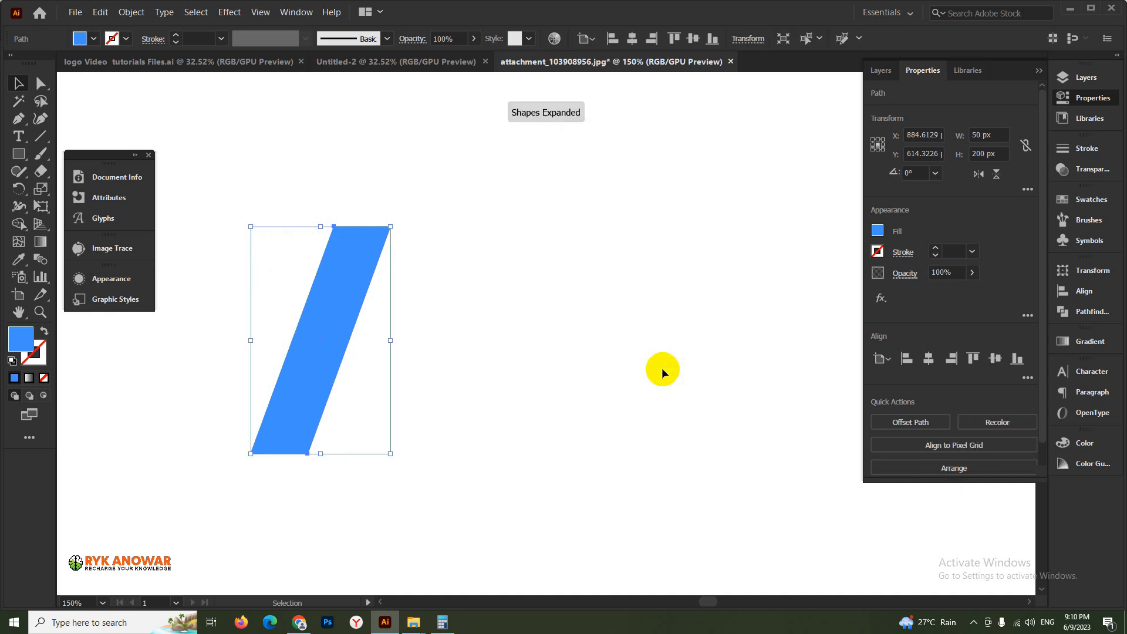
pyautogui.click(532, 396)
# Step: Reflect a copy of the slanted leg across the vertical axis and move it sideways so both legs meet at the top
pyautogui.click(334, 302)
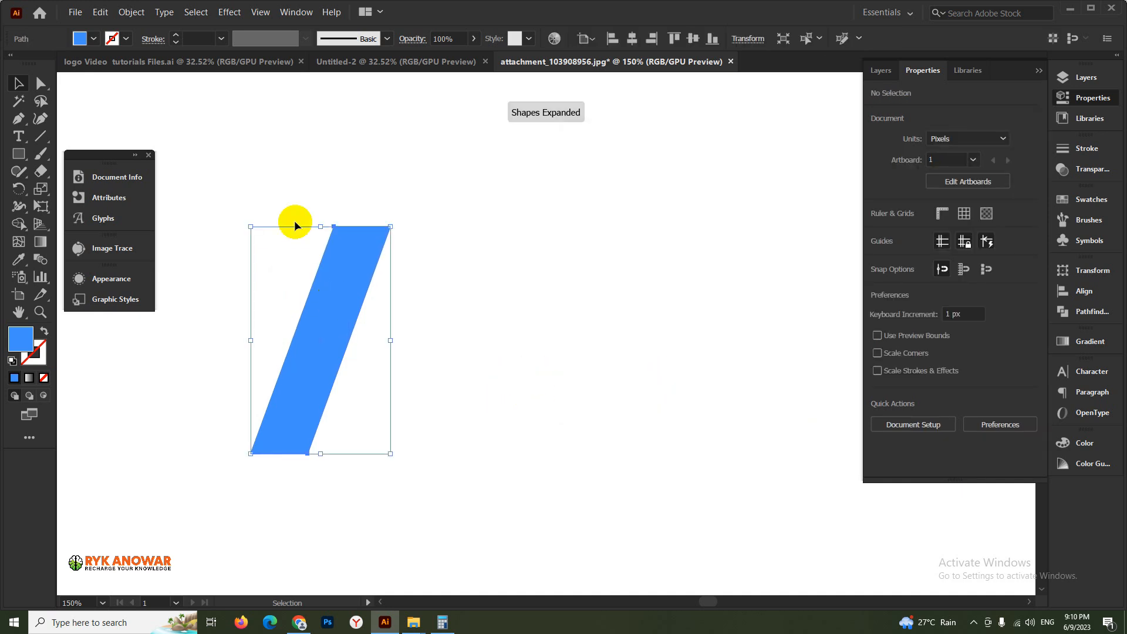
pyautogui.click(132, 12)
pyautogui.moveTo(147, 27)
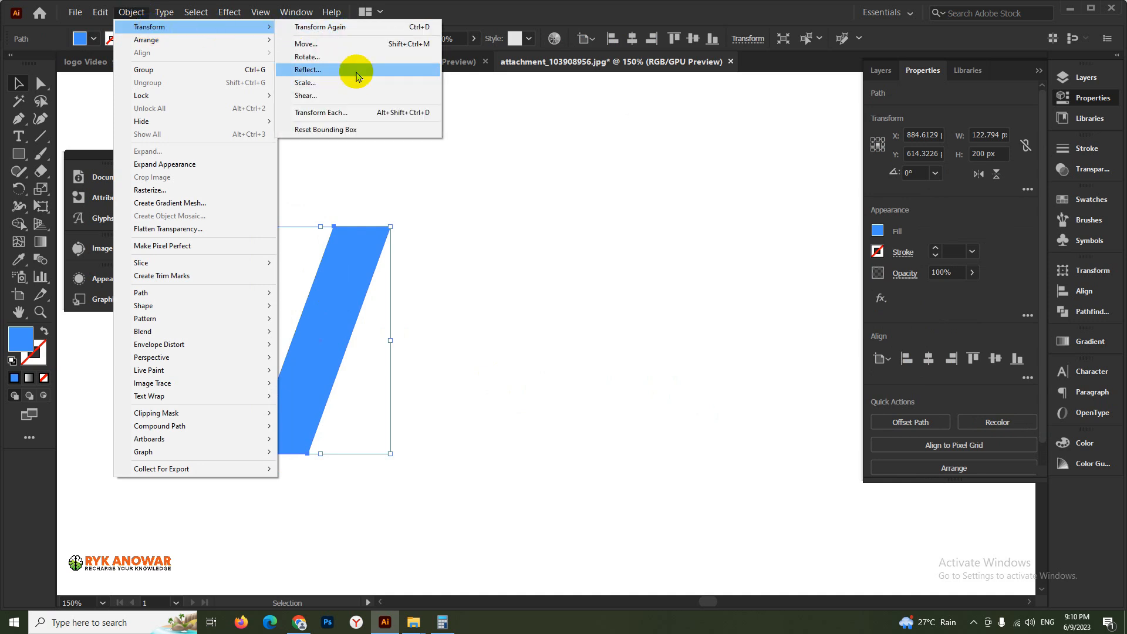
pyautogui.click(353, 70)
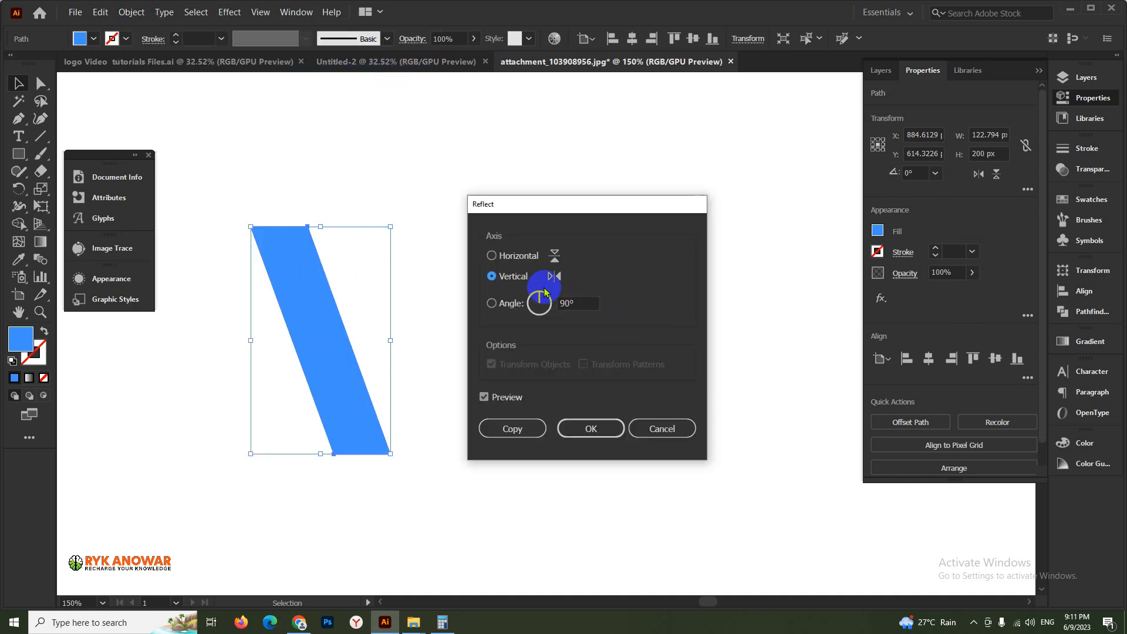
pyautogui.click(514, 281)
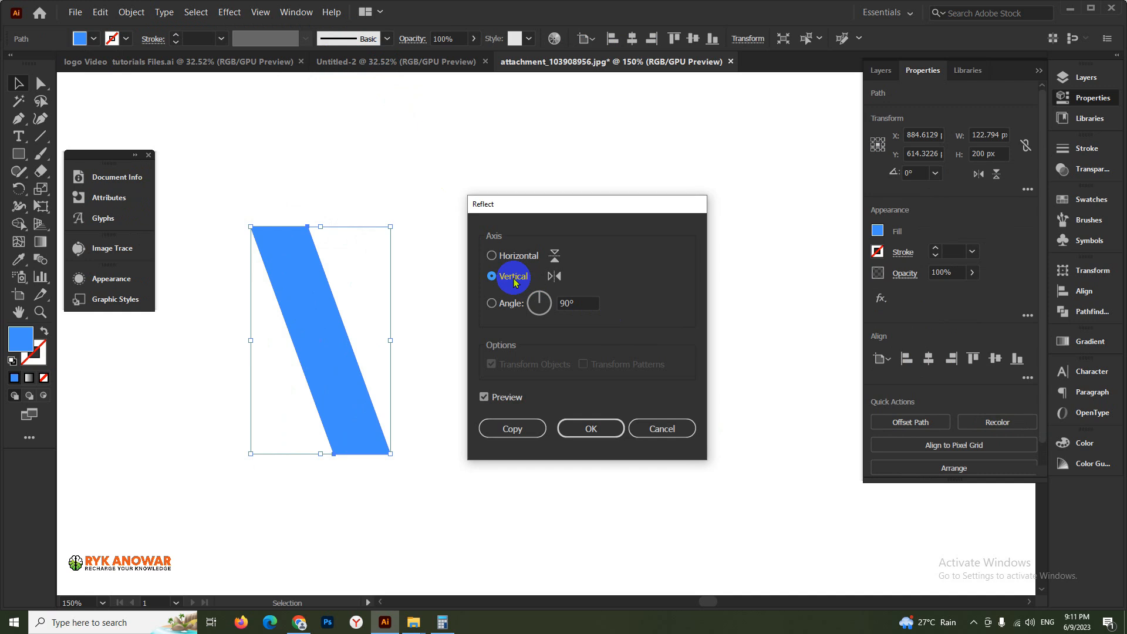
pyautogui.click(520, 431)
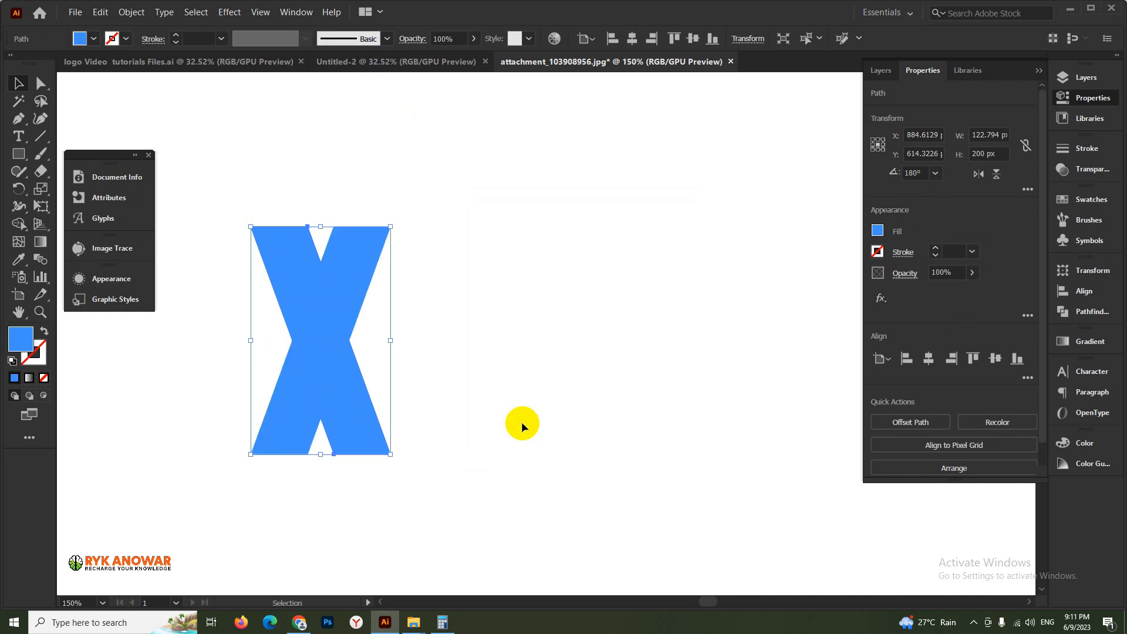
pyautogui.click(522, 428)
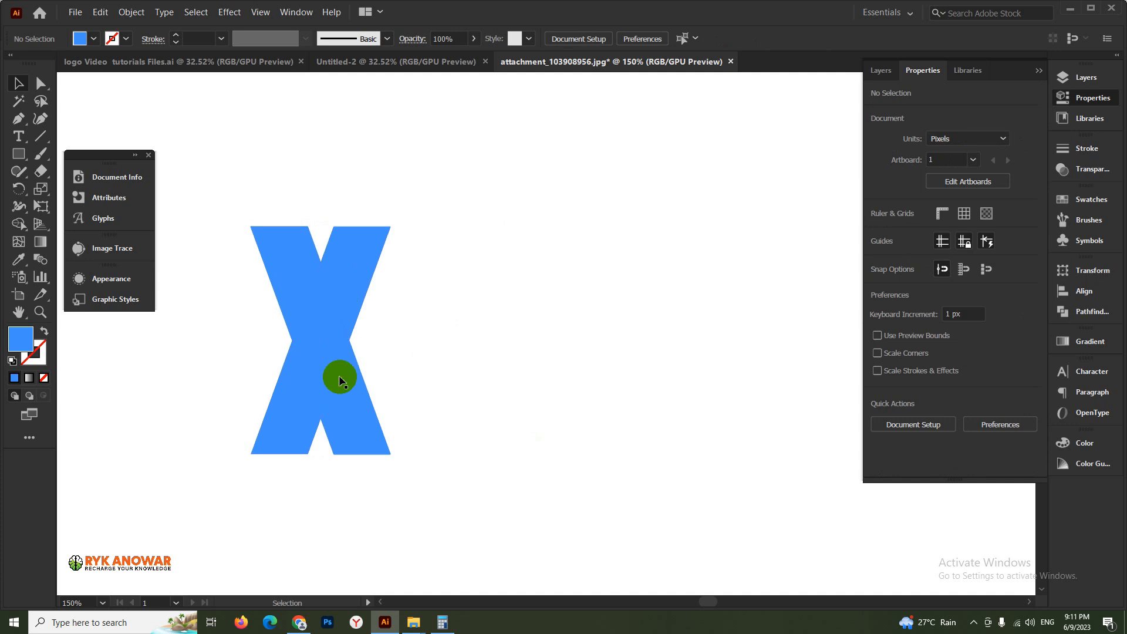
pyautogui.moveTo(350, 418); pyautogui.dragTo(433, 422)
pyautogui.click(565, 315)
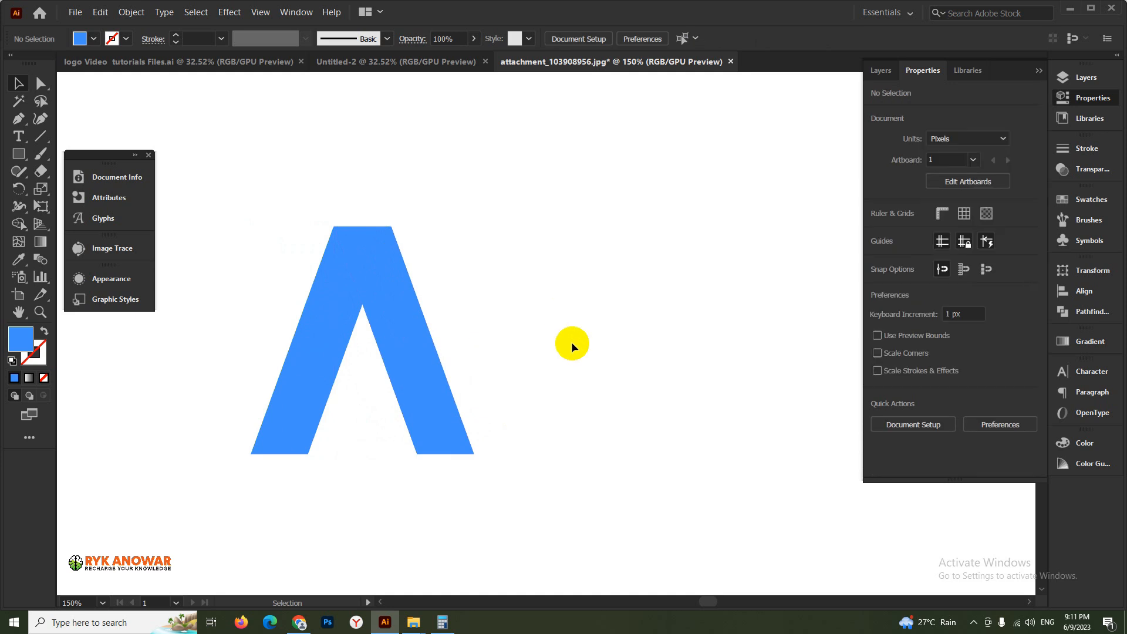
# Step: In outline view, shift the mirrored leg so its upper-left corner snaps exactly onto the upper-left corner of the left leg
pyautogui.hotkey('ctrl', 'y')
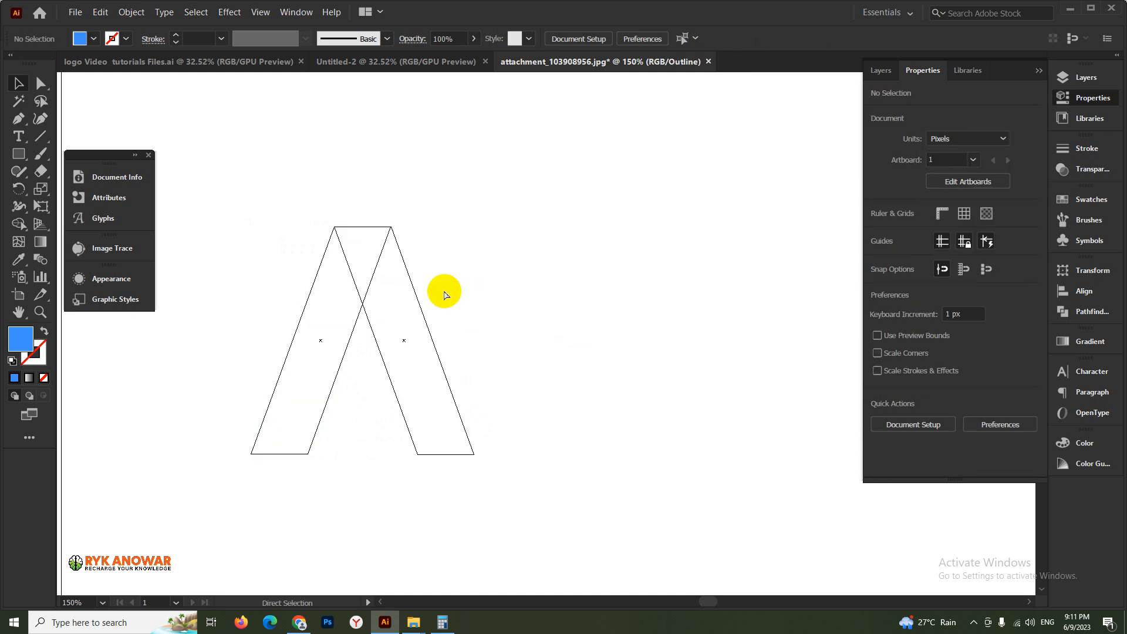
pyautogui.hotkey('ctrl', '+')
pyautogui.hotkey('ctrl', '+')
pyautogui.hotkey('ctrl', '+')
pyautogui.hotkey('ctrl', '+')
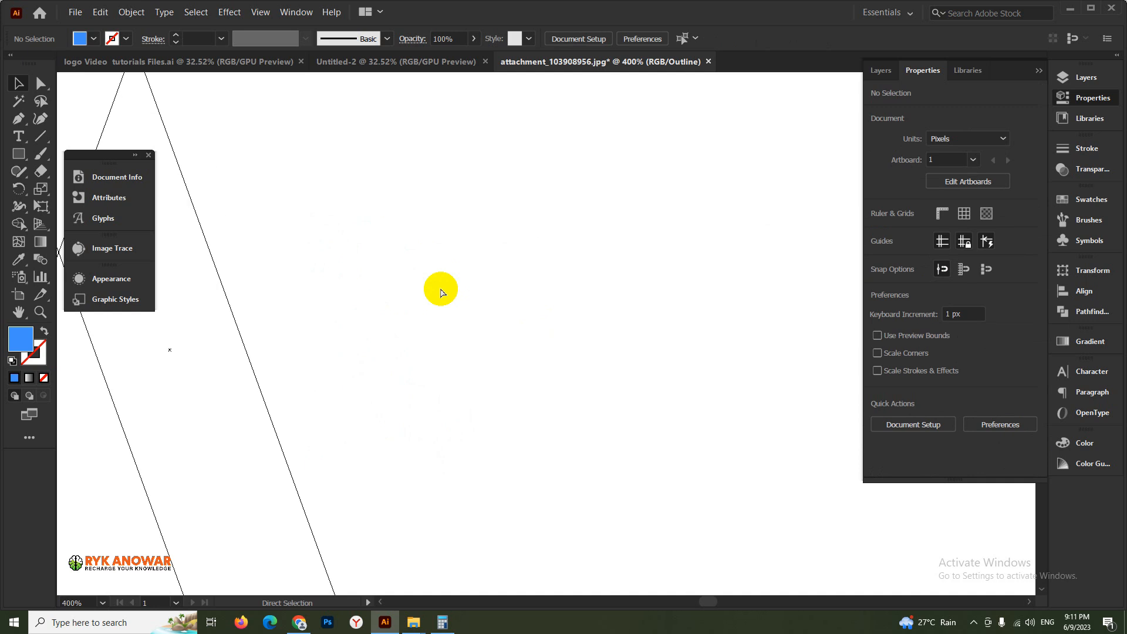
pyautogui.moveTo(215, 167); pyautogui.dragTo(559, 371)
pyautogui.moveTo(372, 242); pyautogui.dragTo(654, 344)
pyautogui.keyDown('ctrl'); pyautogui.click(443, 293); pyautogui.keyUp('ctrl')
pyautogui.click(474, 306)
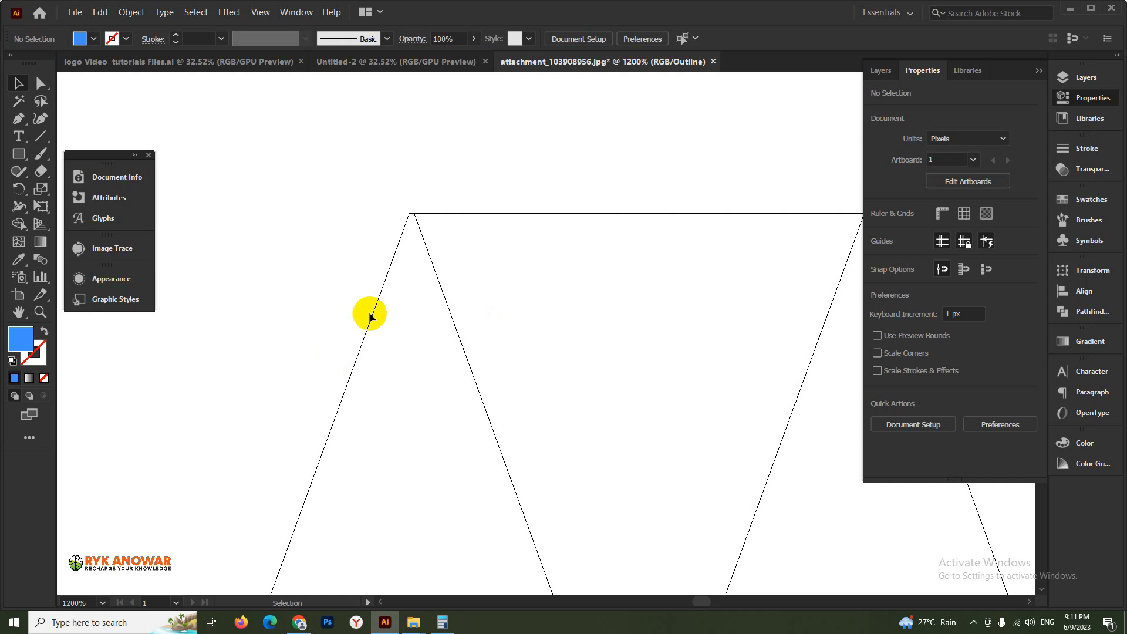
pyautogui.hotkey('ctrl', '=')
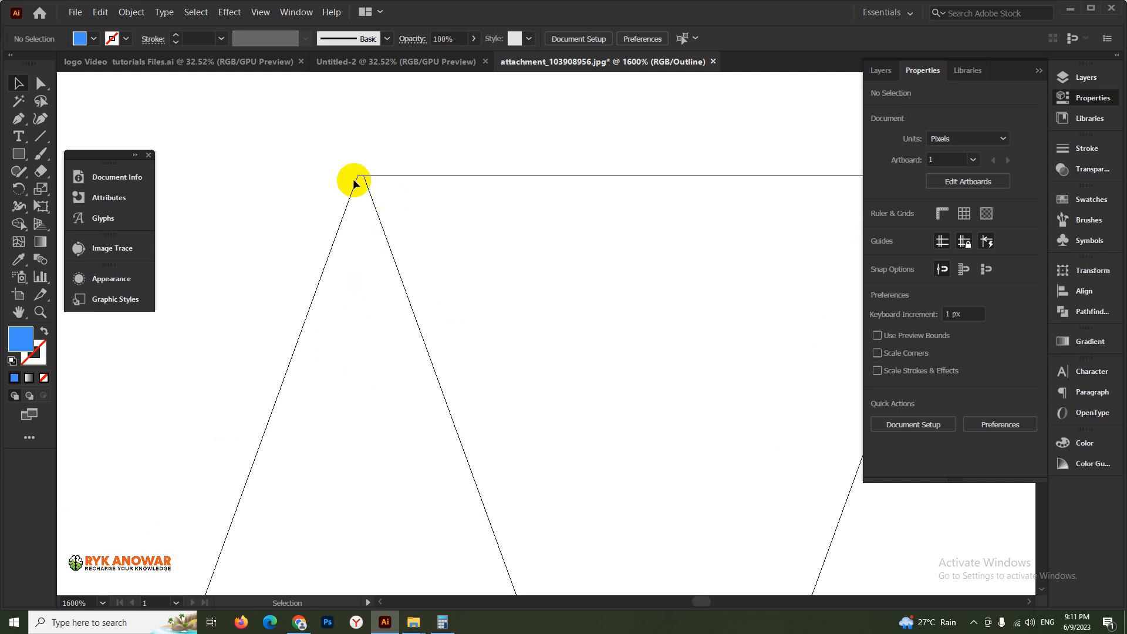
pyautogui.moveTo(355, 179); pyautogui.dragTo(359, 176)
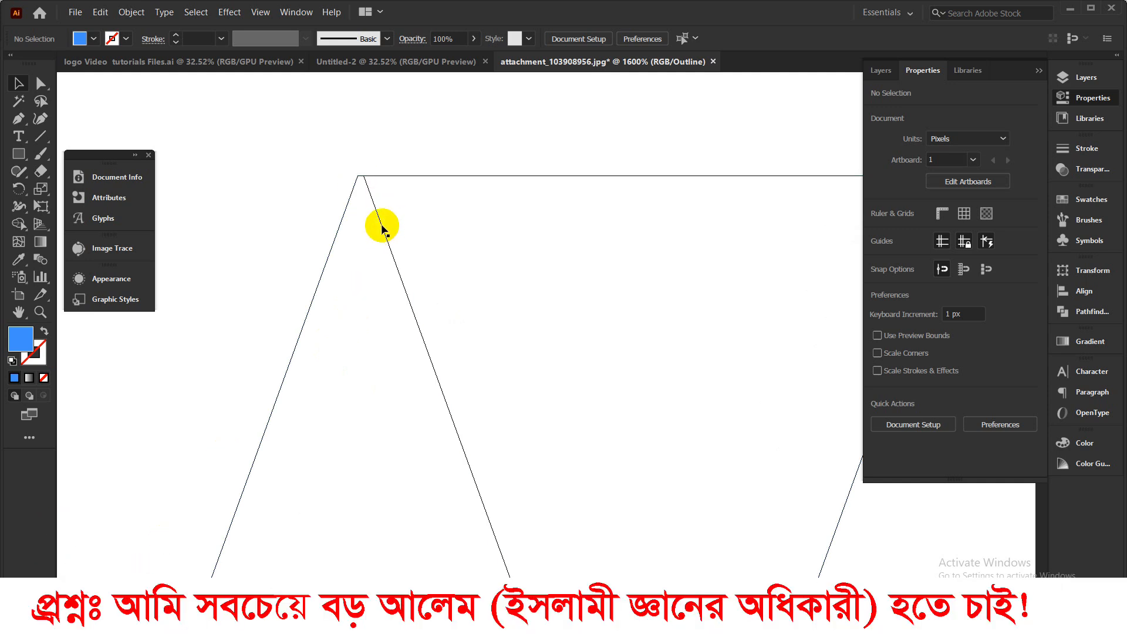
pyautogui.moveTo(382, 226); pyautogui.dragTo(358, 235)
pyautogui.click(289, 266)
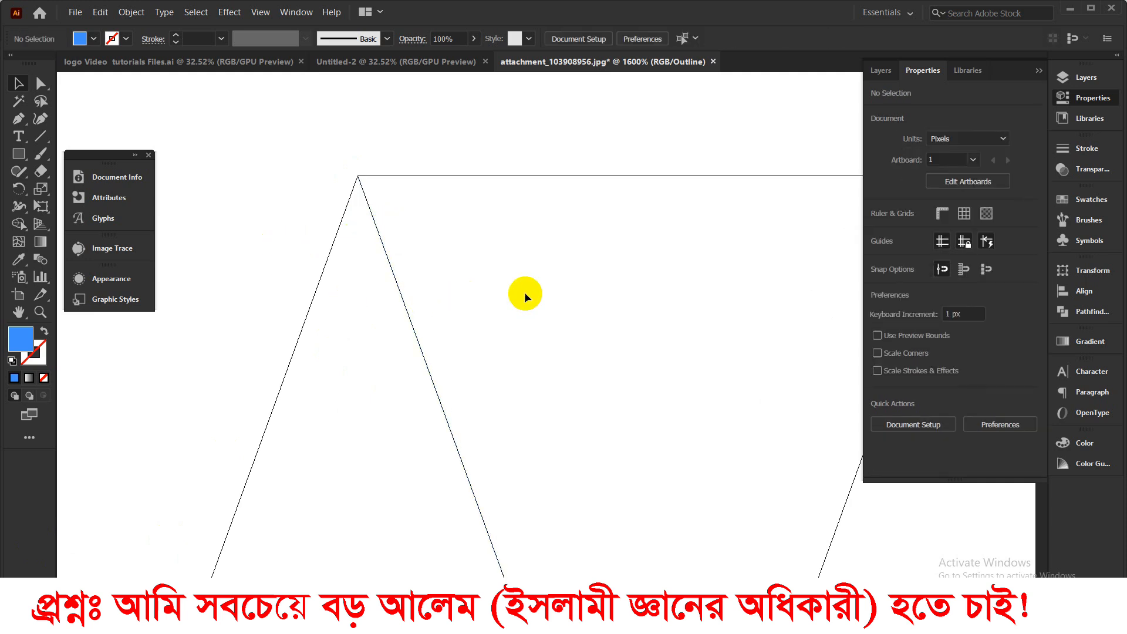
# Step: Switch from outline back to preview display and examine the joined legs of the letter A
pyautogui.keyDown('ctrl'); pyautogui.keyDown('alt'); pyautogui.click(544, 289); pyautogui.keyUp('alt'); pyautogui.keyUp('ctrl')
pyautogui.keyDown('ctrl'); pyautogui.keyDown('alt'); pyautogui.click(544, 289); pyautogui.keyUp('alt'); pyautogui.keyUp('ctrl')
pyautogui.keyDown('ctrl'); pyautogui.keyDown('alt'); pyautogui.click(544, 289); pyautogui.keyUp('alt'); pyautogui.keyUp('ctrl')
pyautogui.keyDown('ctrl'); pyautogui.keyDown('alt'); pyautogui.click(543, 289); pyautogui.keyUp('alt'); pyautogui.keyUp('ctrl')
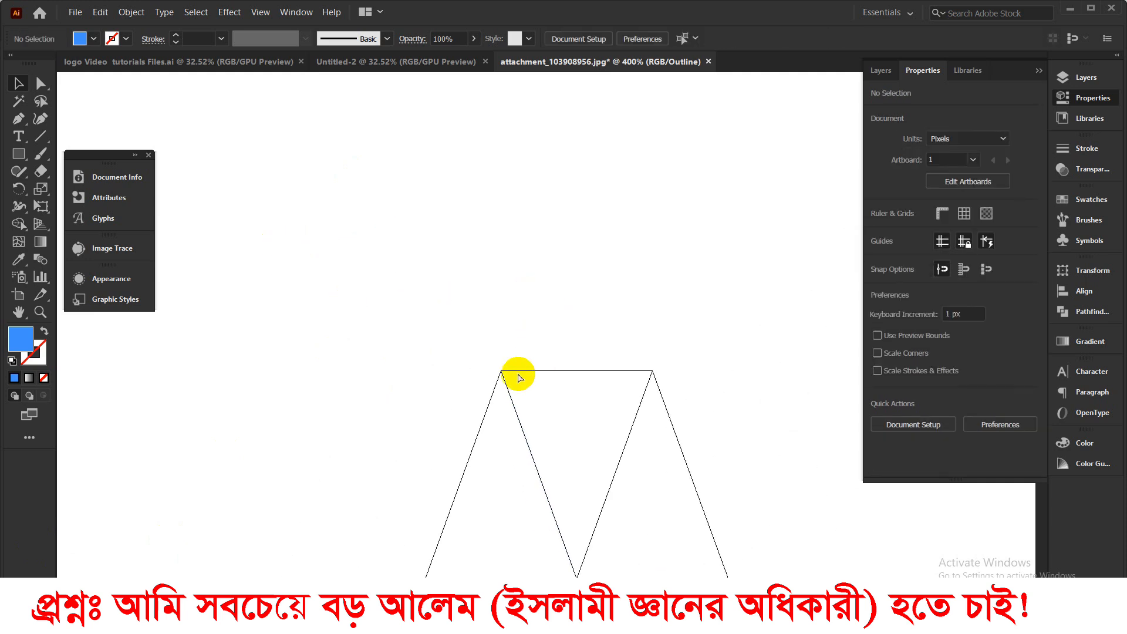
pyautogui.hotkey('ctrl', 'y')
pyautogui.moveTo(547, 462); pyautogui.dragTo(441, 162)
pyautogui.keyDown('ctrl'); pyautogui.keyDown('alt'); pyautogui.click(464, 246); pyautogui.keyUp('alt'); pyautogui.keyUp('ctrl')
pyautogui.keyDown('ctrl'); pyautogui.keyDown('alt'); pyautogui.click(468, 261); pyautogui.keyUp('alt'); pyautogui.keyUp('ctrl')
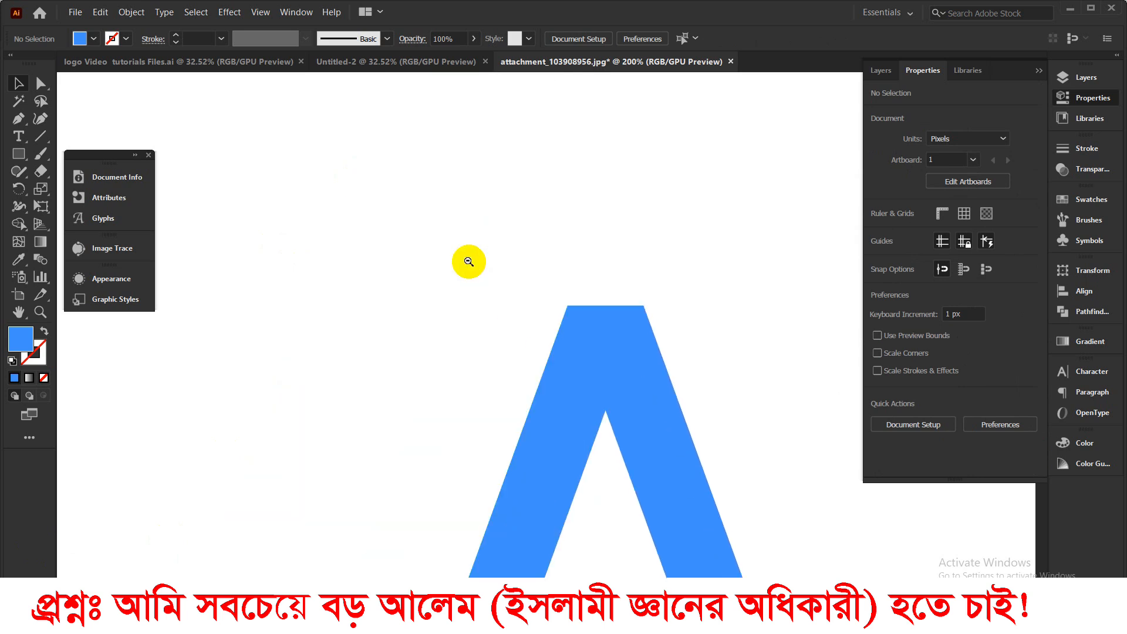
# Step: Unite the two overlapping slanted legs into a single shape with Pathfinder, then reselect the merged legs
pyautogui.keyDown('ctrl'); pyautogui.keyDown('alt'); pyautogui.click(468, 261); pyautogui.keyUp('alt'); pyautogui.keyUp('ctrl')
pyautogui.moveTo(329, 208); pyautogui.dragTo(586, 435)
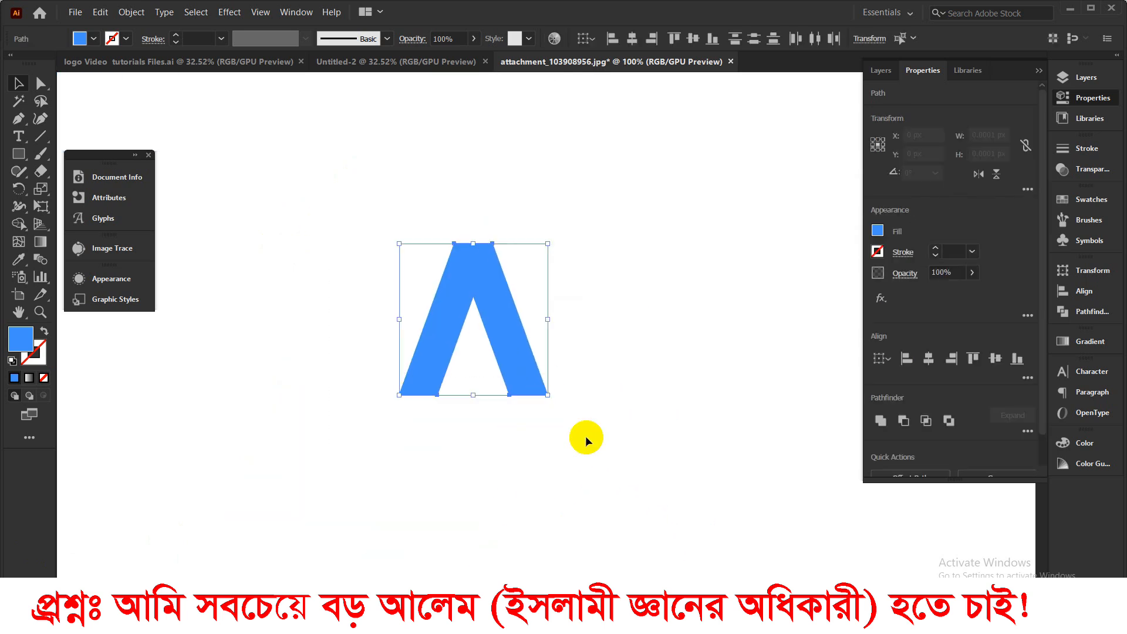
pyautogui.moveTo(380, 169); pyautogui.dragTo(575, 481)
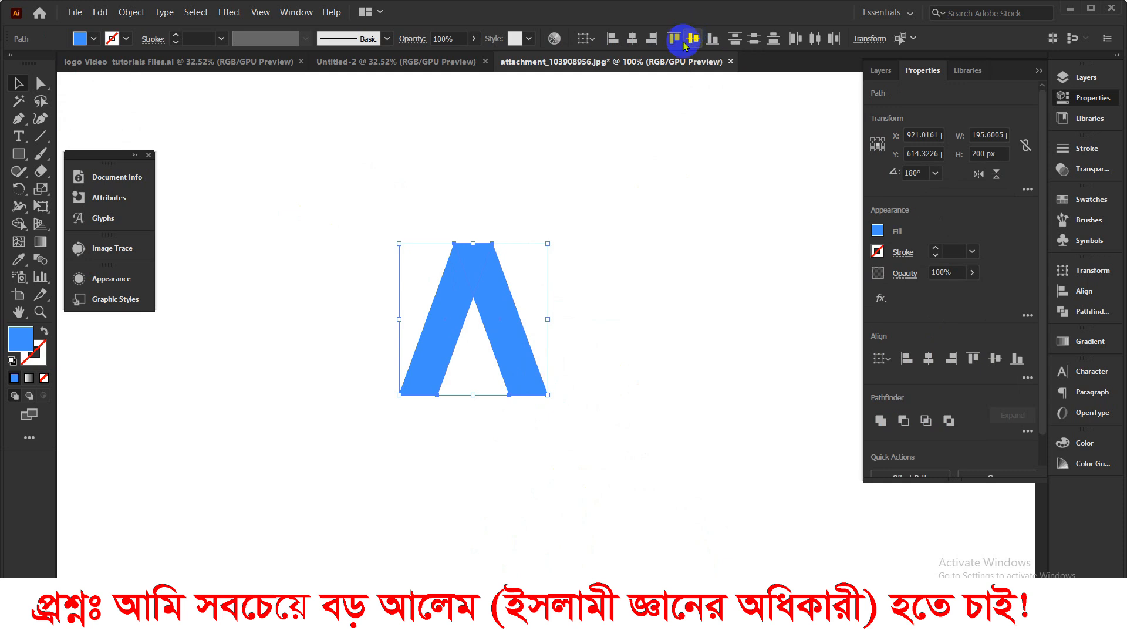
pyautogui.click(1101, 101)
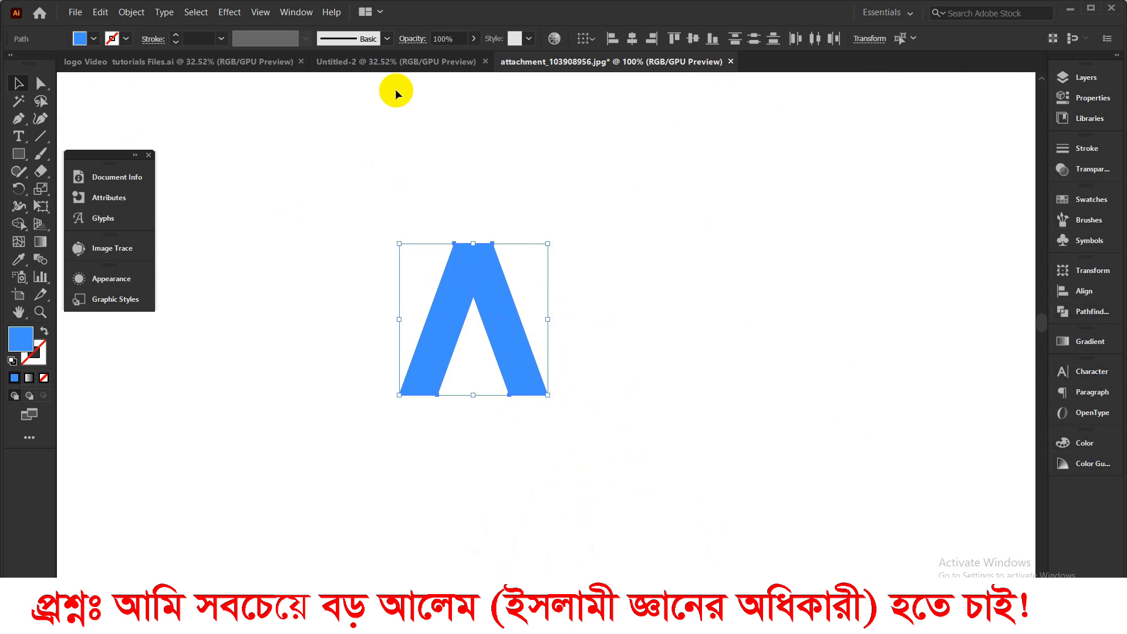
pyautogui.click(296, 13)
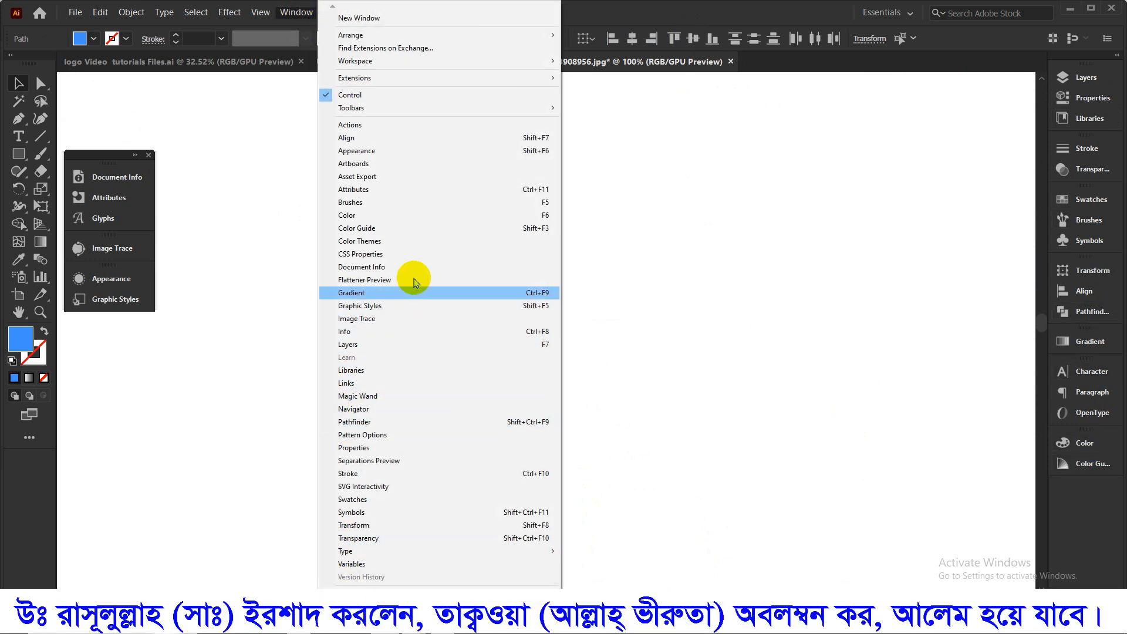
pyautogui.click(390, 422)
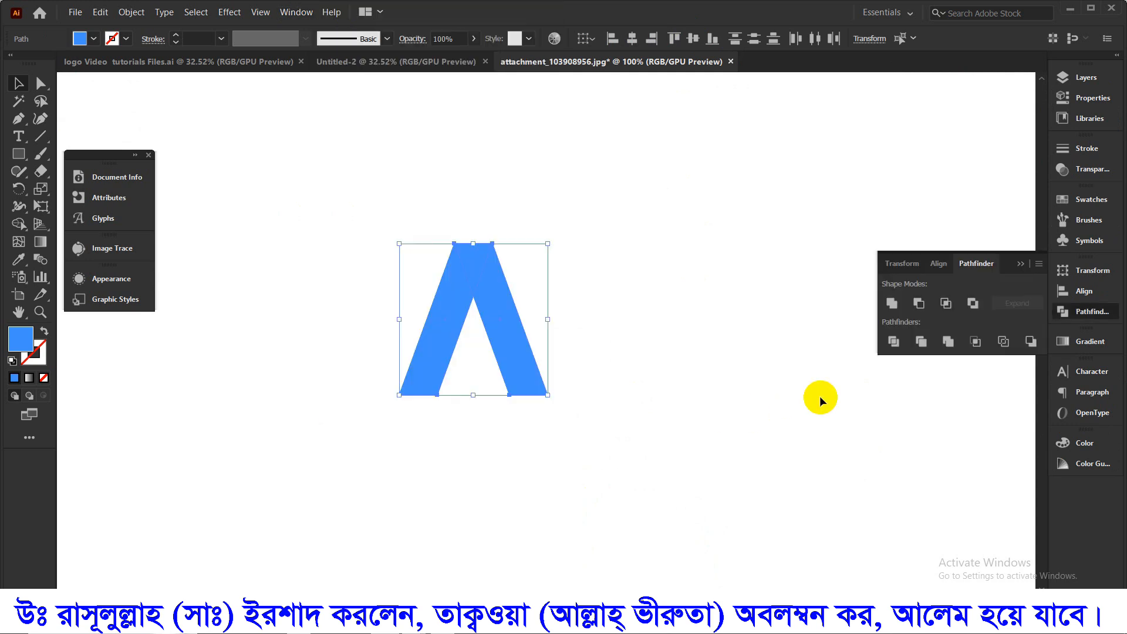
pyautogui.click(890, 303)
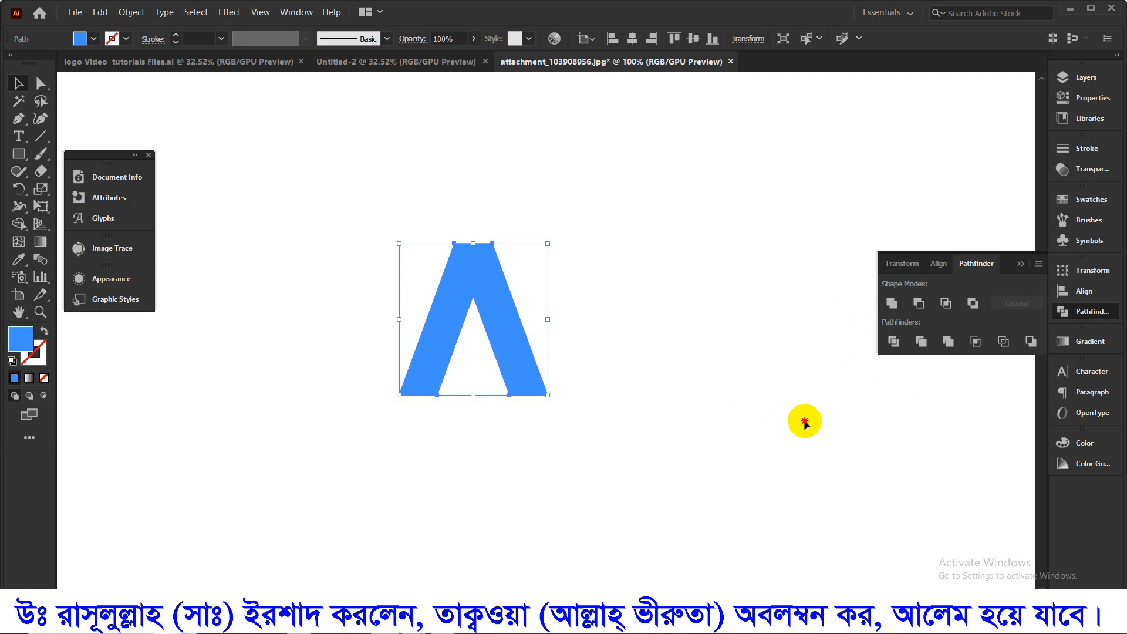
pyautogui.click(583, 436)
pyautogui.moveTo(599, 439); pyautogui.dragTo(386, 281)
# Step: Create a blue rectangle 150 px wide and 30 px high beside the joined legs
pyautogui.moveTo(18, 154); pyautogui.dragTo(53, 156)
pyautogui.click(581, 260)
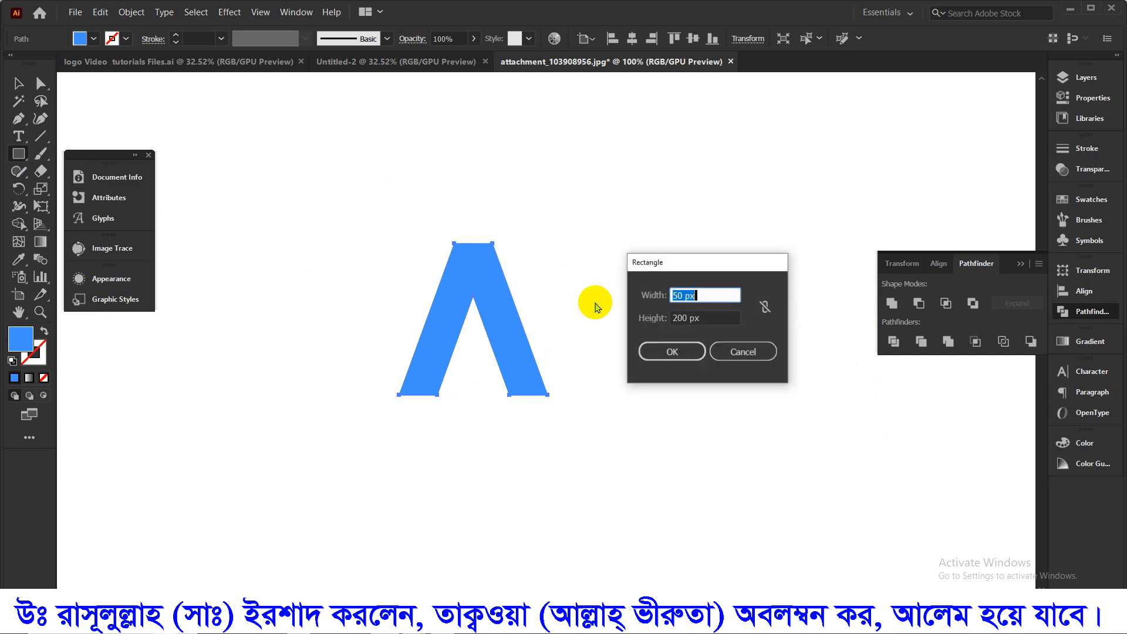
pyautogui.moveTo(710, 302); pyautogui.dragTo(687, 317)
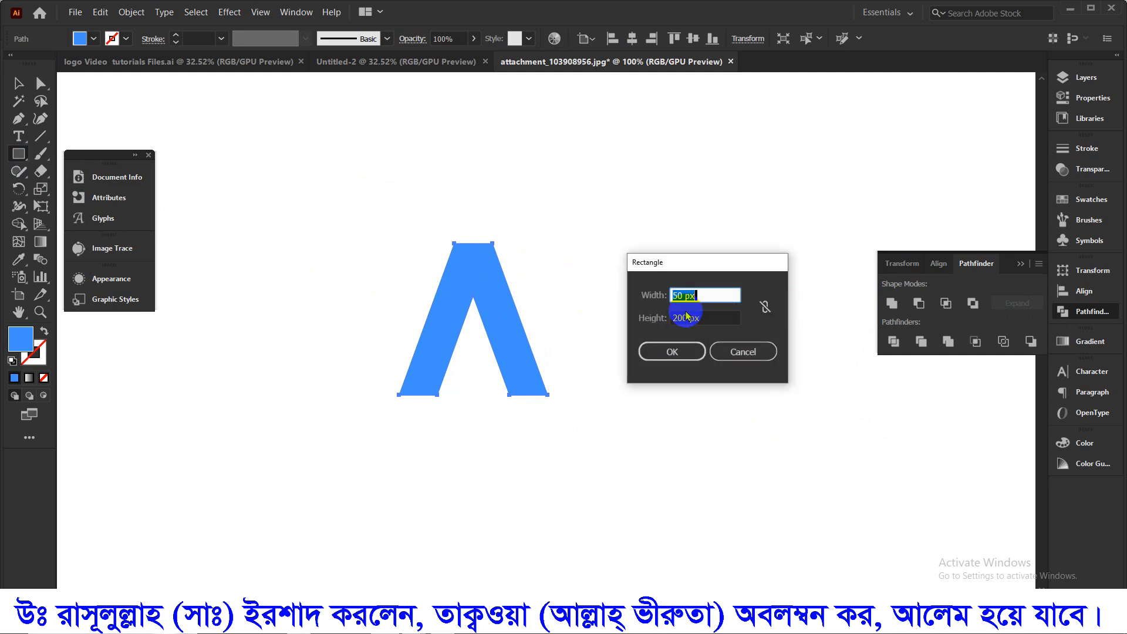
pyautogui.press('Tab')
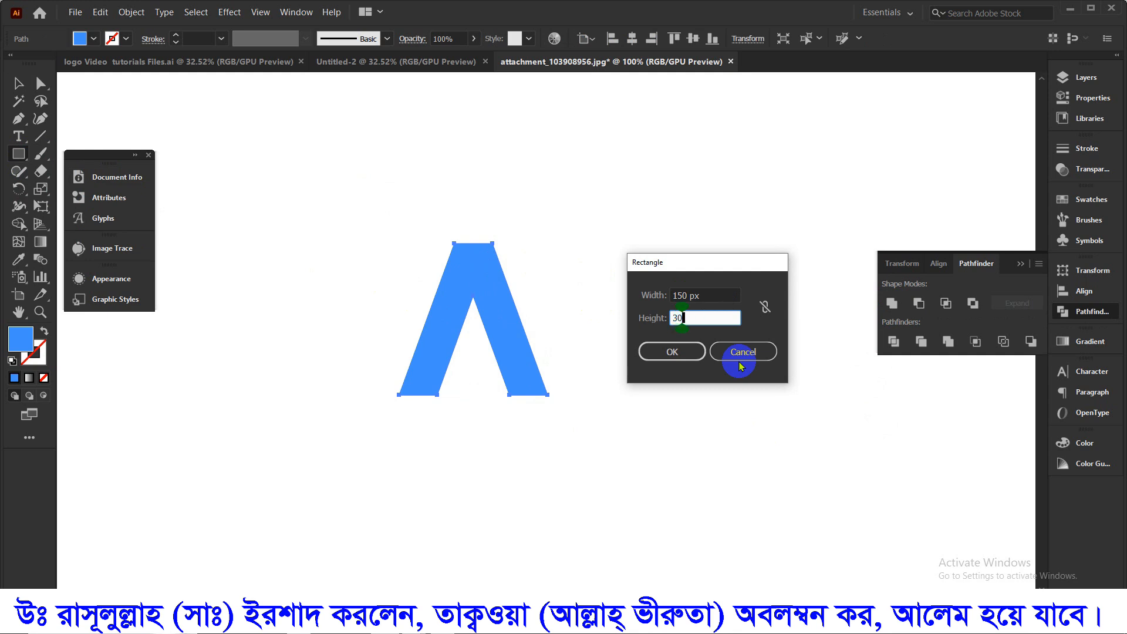
pyautogui.click(672, 351)
# Step: Move the blue rectangle across the lower part of both legs to form the crossbar of the A
pyautogui.click(16, 88)
pyautogui.click(138, 347)
pyautogui.moveTo(645, 283); pyautogui.dragTo(477, 372)
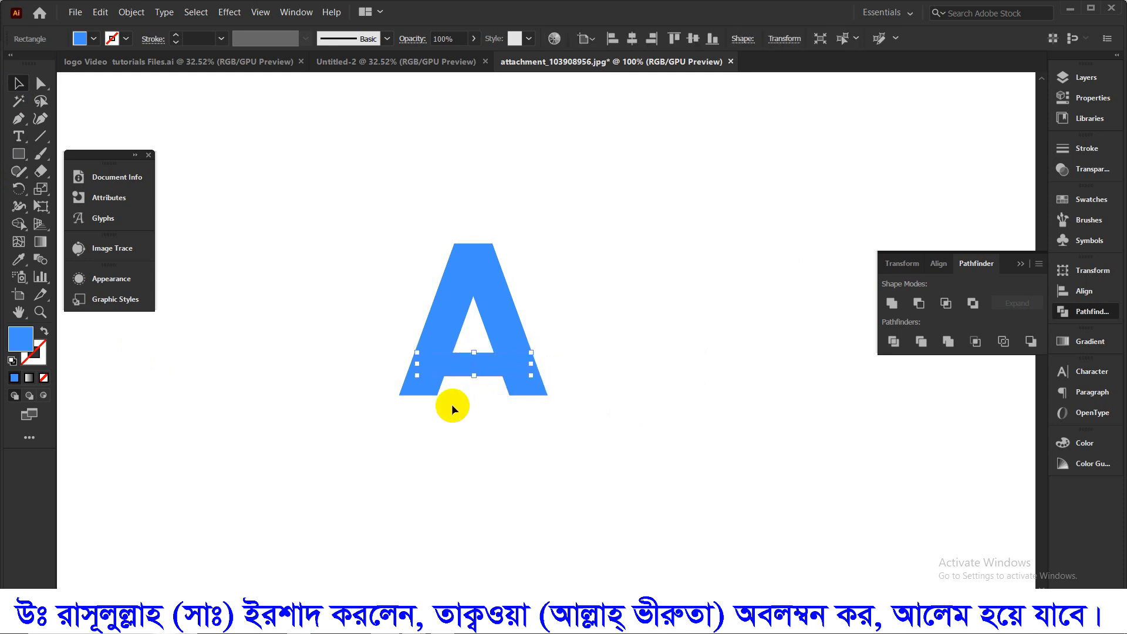
pyautogui.click(485, 433)
pyautogui.click(1063, 311)
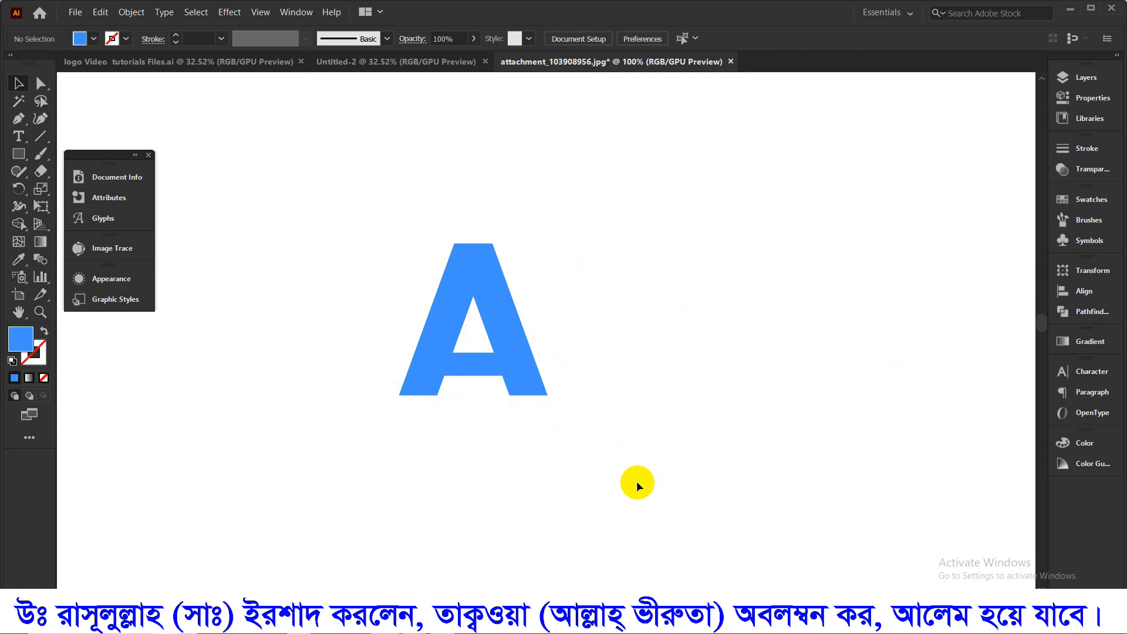
# Step: Examine in outline view whether the crossbar's ends stay within the outer edges of the two legs
pyautogui.moveTo(639, 484); pyautogui.dragTo(313, 225)
pyautogui.scroll(-1, 297, 246)
pyautogui.moveTo(565, 412); pyautogui.dragTo(351, 165)
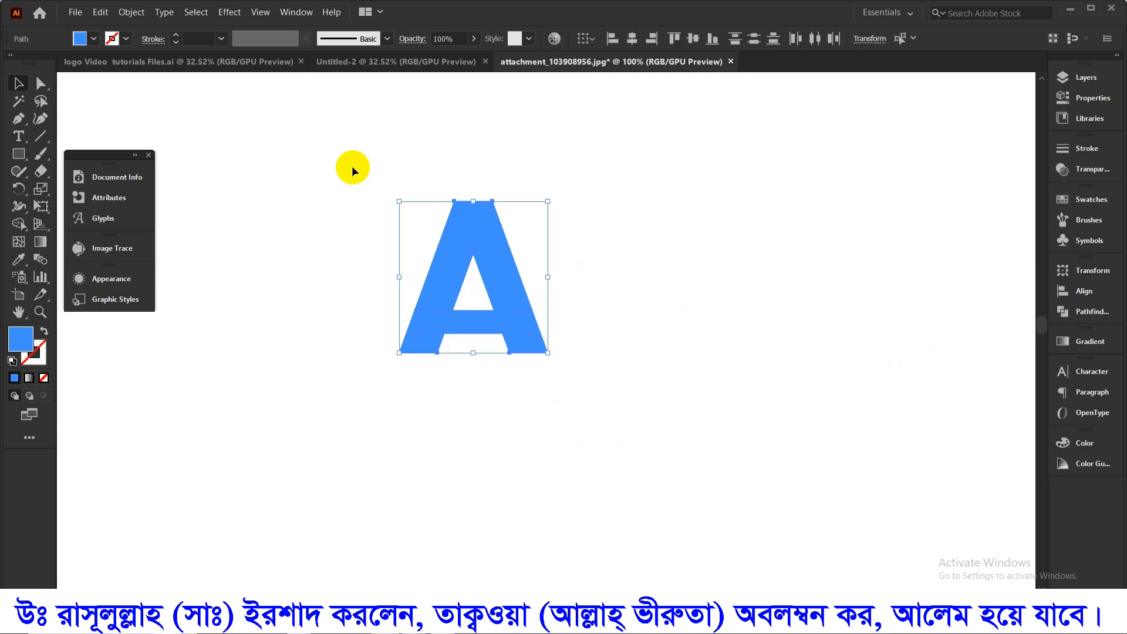
pyautogui.keyDown('ctrl'); pyautogui.click(481, 327); pyautogui.keyUp('ctrl')
pyautogui.hotkey('ctrl', 'y')
pyautogui.keyDown('ctrl'); pyautogui.click(597, 329); pyautogui.keyUp('ctrl')
pyautogui.keyDown('ctrl'); pyautogui.click(452, 320); pyautogui.keyUp('ctrl')
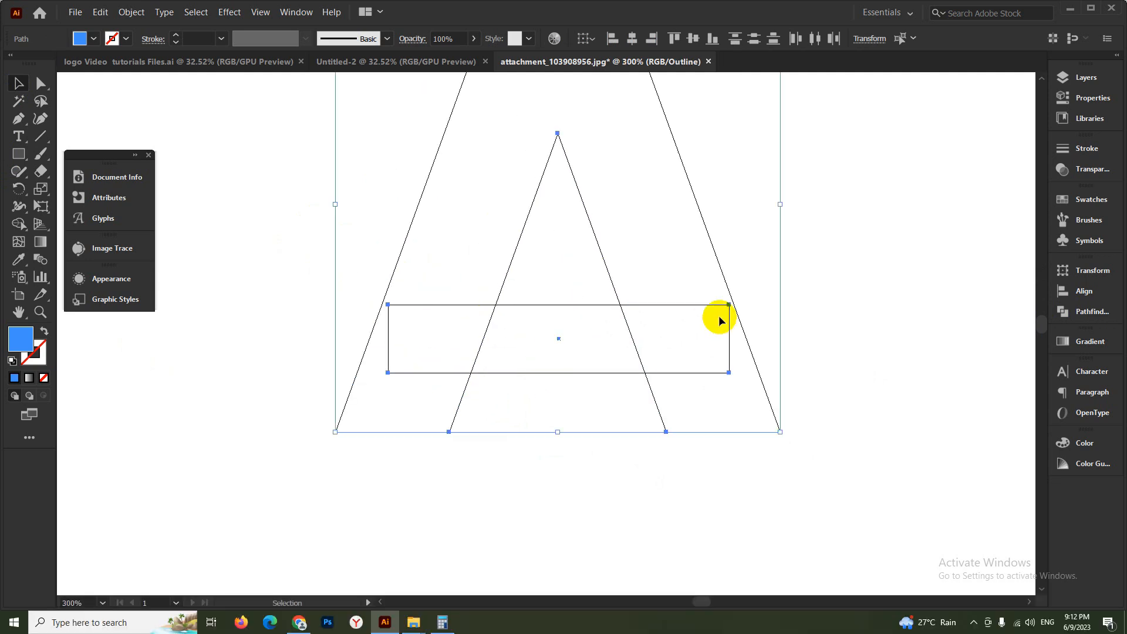
pyautogui.click(753, 301)
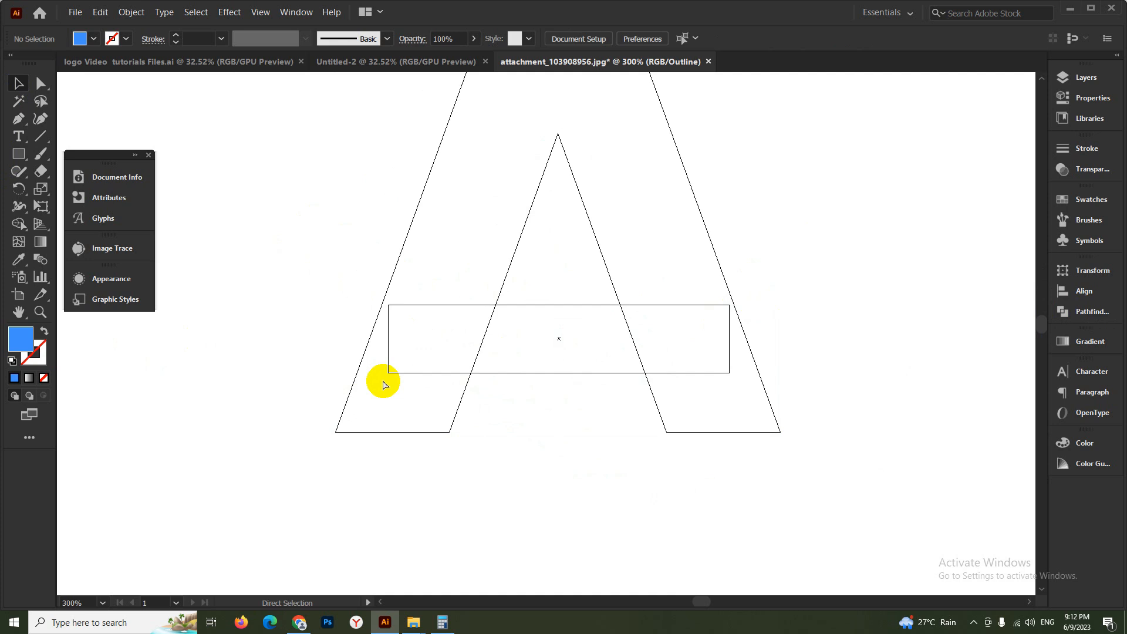
# Step: Unite the crossbar and the legs into one letter A shape with Pathfinder
pyautogui.moveTo(274, 276); pyautogui.dragTo(839, 476)
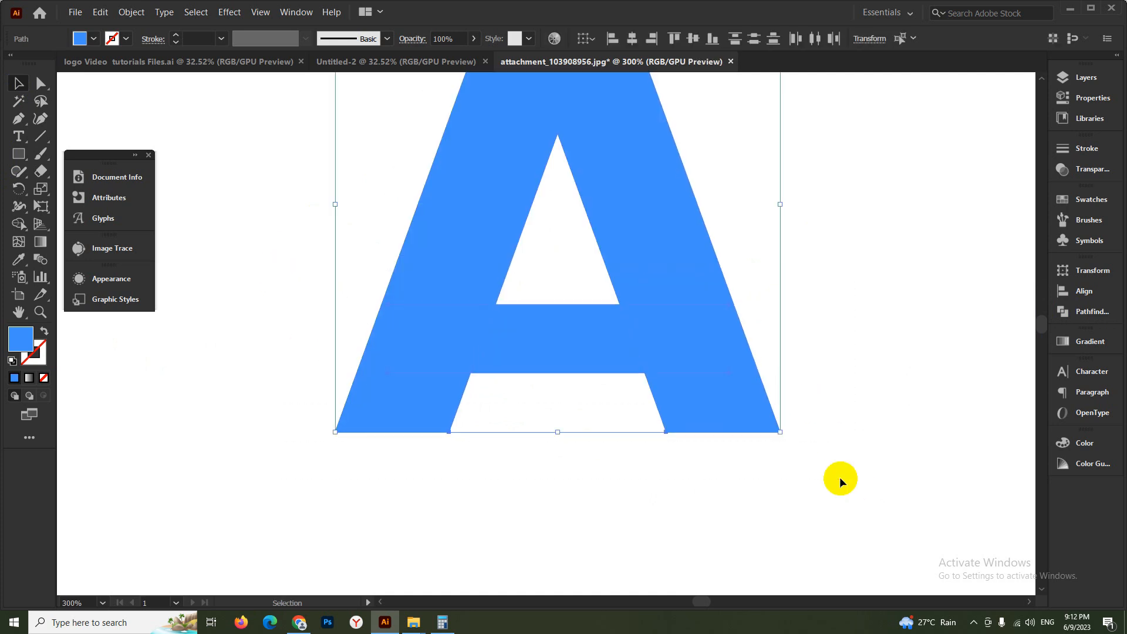
pyautogui.click(1065, 315)
pyautogui.click(919, 304)
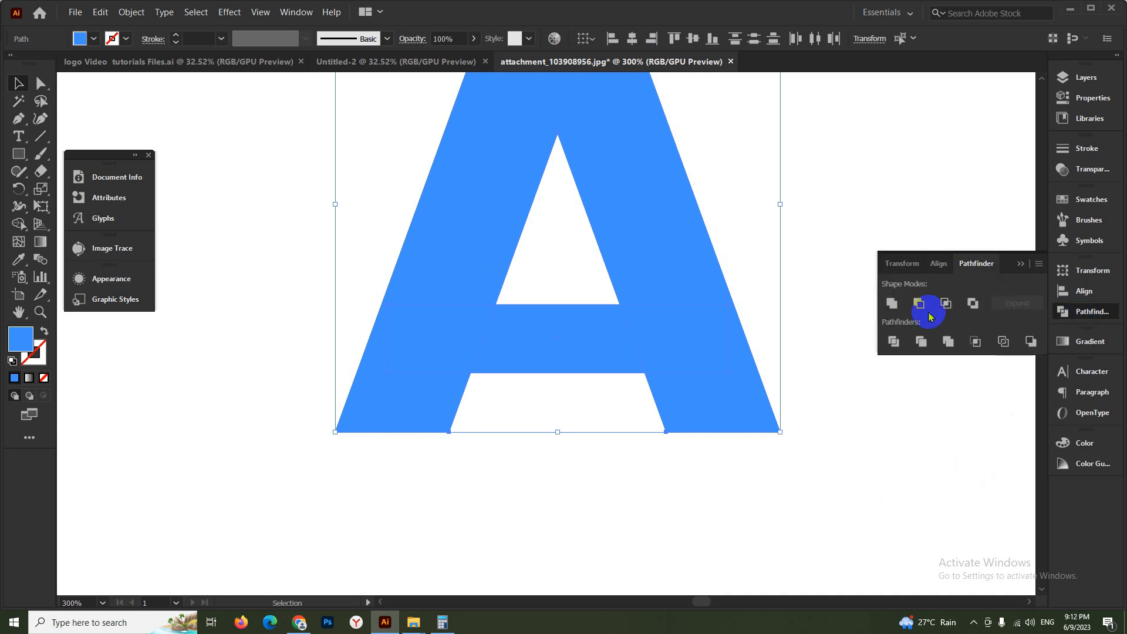
pyautogui.click(787, 290)
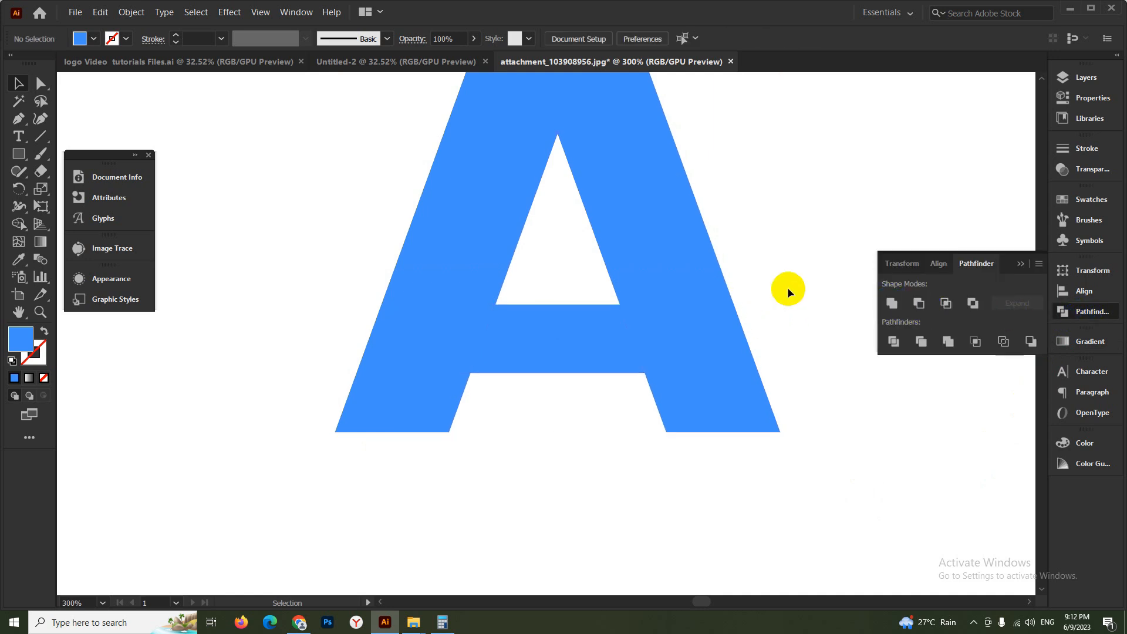
pyautogui.click(1089, 311)
pyautogui.moveTo(653, 345); pyautogui.dragTo(607, 390)
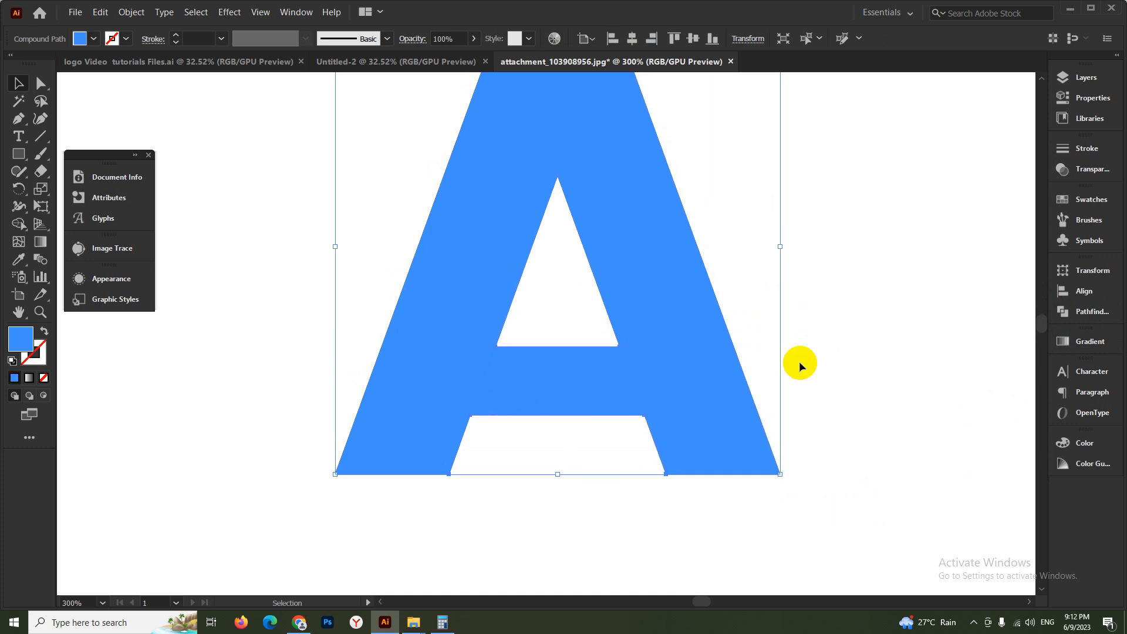
# Step: Compare the united letter A with the reference logo image
pyautogui.keyDown('ctrl'); pyautogui.keyDown('alt'); pyautogui.click(777, 283); pyautogui.keyUp('alt'); pyautogui.keyUp('ctrl')
pyautogui.keyDown('ctrl'); pyautogui.keyDown('alt'); pyautogui.click(777, 283); pyautogui.keyUp('alt'); pyautogui.keyUp('ctrl')
pyautogui.keyDown('ctrl'); pyautogui.keyDown('alt'); pyautogui.click(727, 296); pyautogui.keyUp('alt'); pyautogui.keyUp('ctrl')
pyautogui.keyDown('ctrl'); pyautogui.keyDown('alt'); pyautogui.click(727, 297); pyautogui.keyUp('alt'); pyautogui.keyUp('ctrl')
pyautogui.moveTo(411, 265); pyautogui.dragTo(927, 435)
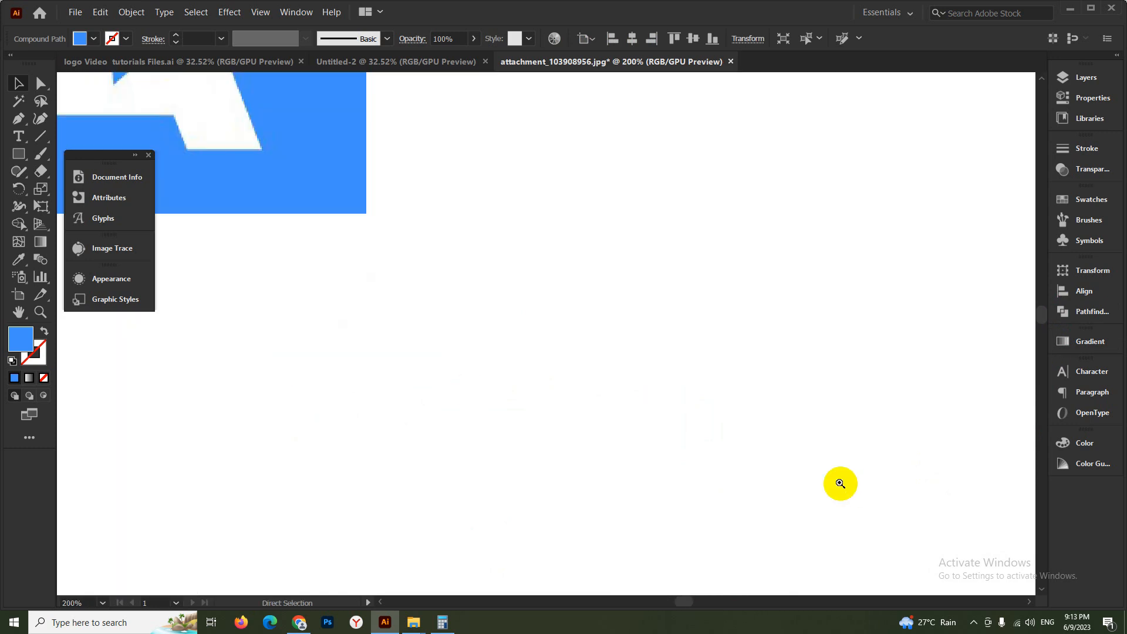
pyautogui.keyDown('ctrl'); pyautogui.keyDown('alt'); pyautogui.click(781, 470); pyautogui.keyUp('alt'); pyautogui.keyUp('ctrl')
pyautogui.keyDown('ctrl'); pyautogui.keyDown('alt'); pyautogui.click(781, 471); pyautogui.keyUp('alt'); pyautogui.keyUp('ctrl')
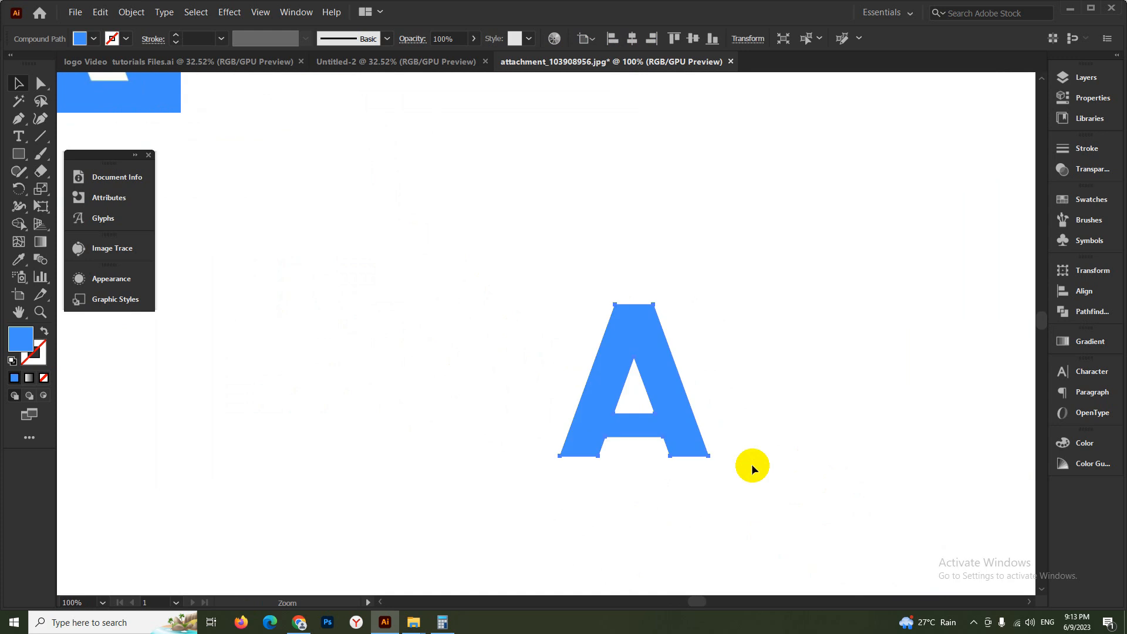
pyautogui.keyDown('ctrl'); pyautogui.keyDown('alt'); pyautogui.click(752, 465); pyautogui.keyUp('alt'); pyautogui.keyUp('ctrl')
pyautogui.click(559, 373)
pyautogui.moveTo(444, 313); pyautogui.dragTo(606, 416)
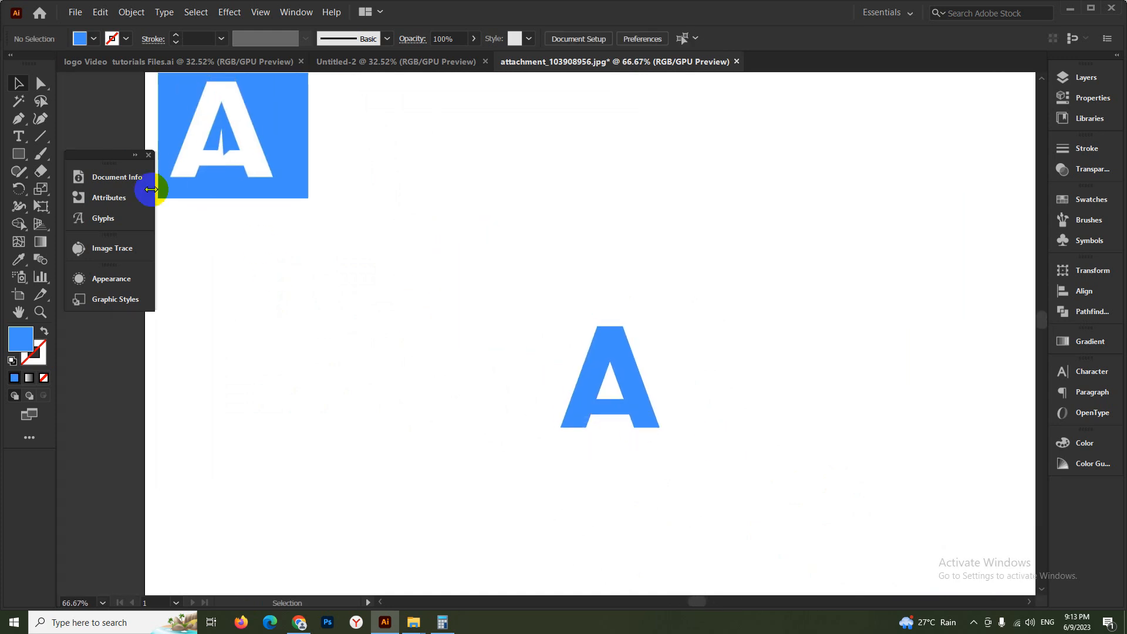
pyautogui.click(598, 362)
pyautogui.click(449, 241)
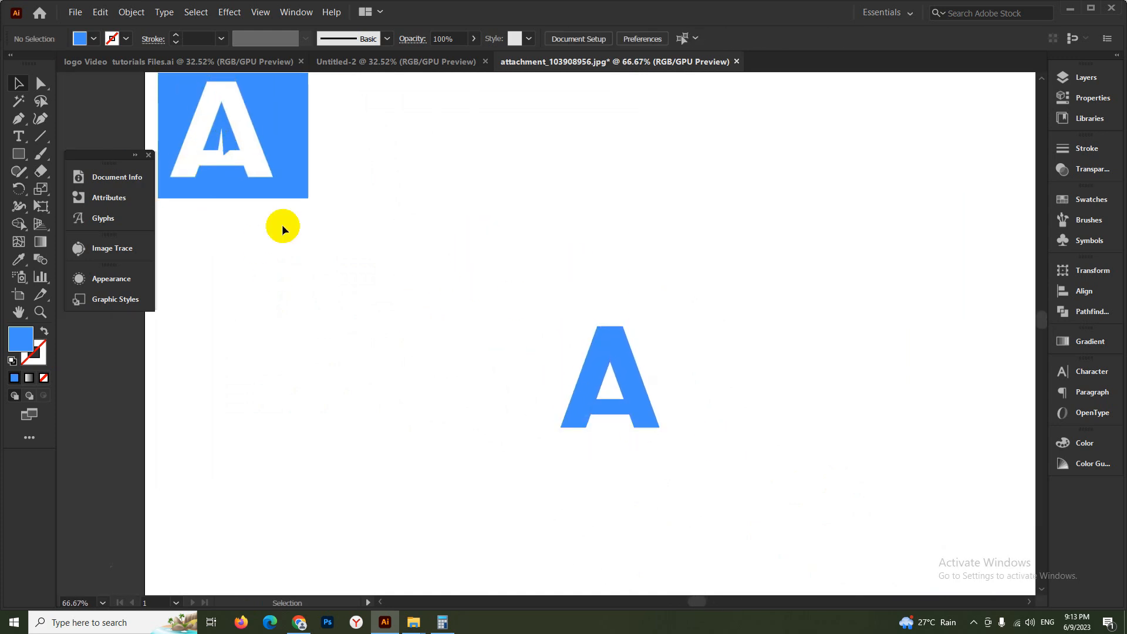
# Step: Create a 50 × 50 px blue square near the upper part of the letter A
pyautogui.click(16, 158)
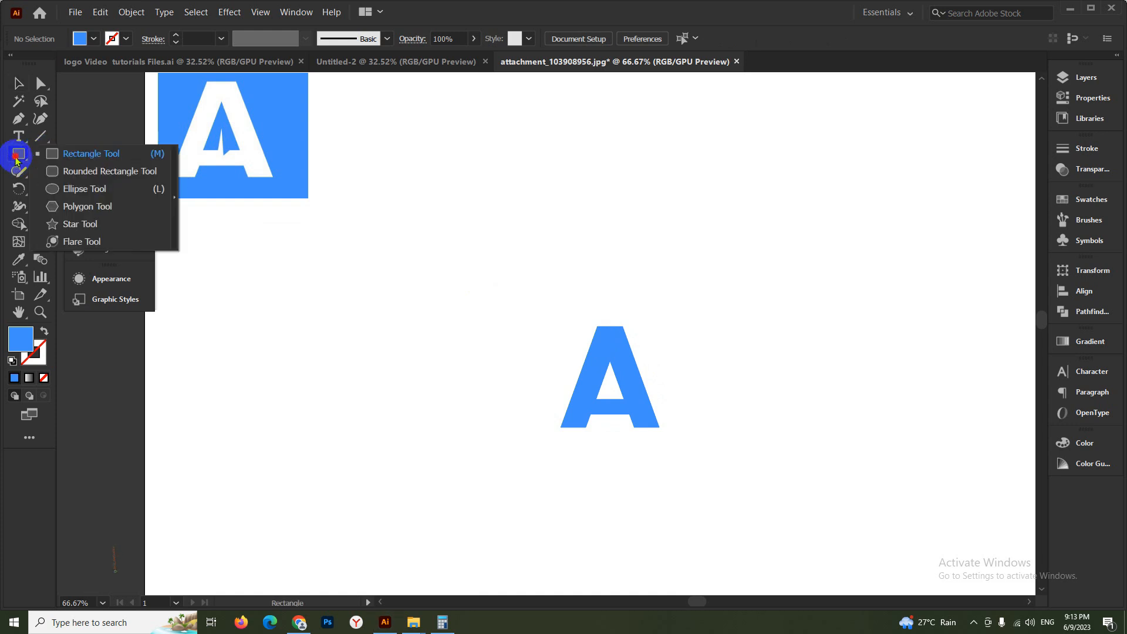
pyautogui.click(65, 154)
pyautogui.click(698, 317)
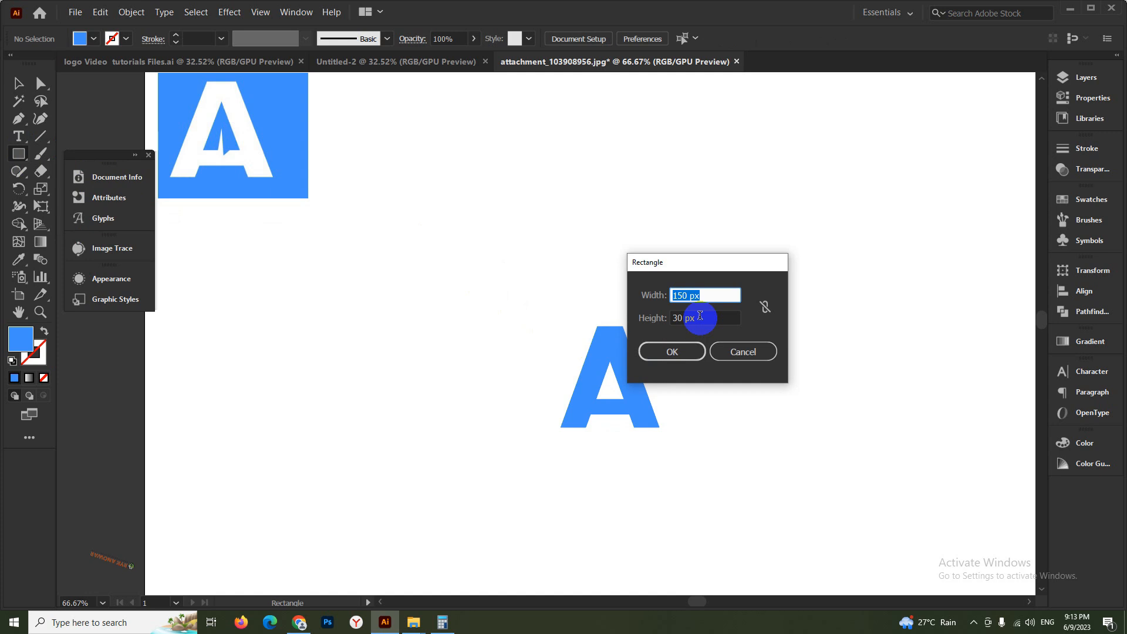
pyautogui.write('50')
pyautogui.click(700, 317)
pyautogui.write('5')
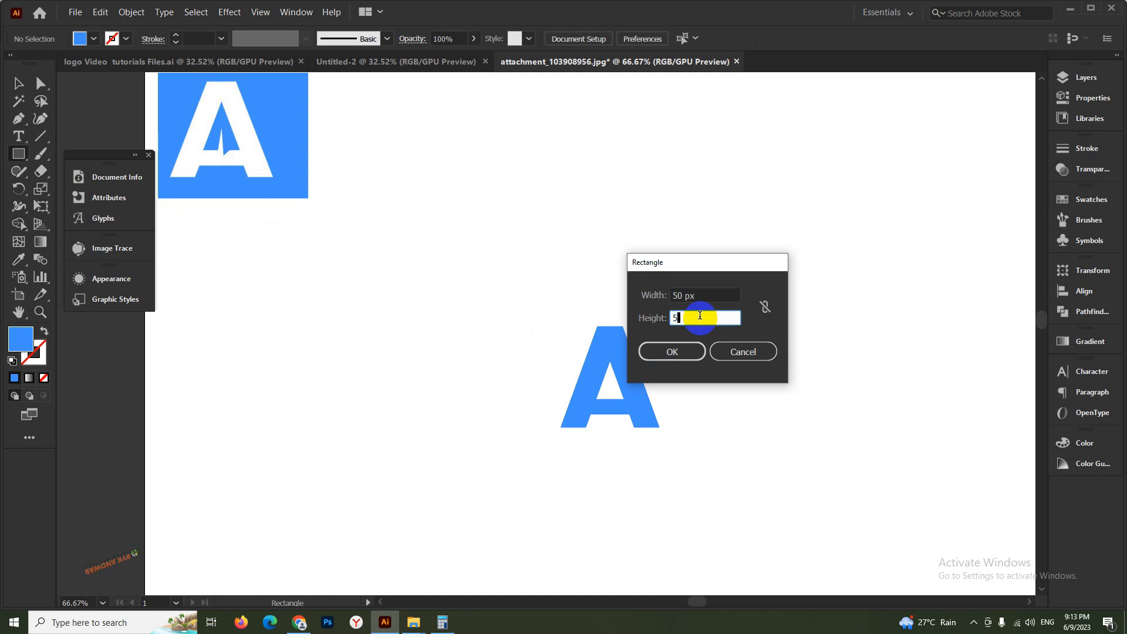
pyautogui.click(672, 351)
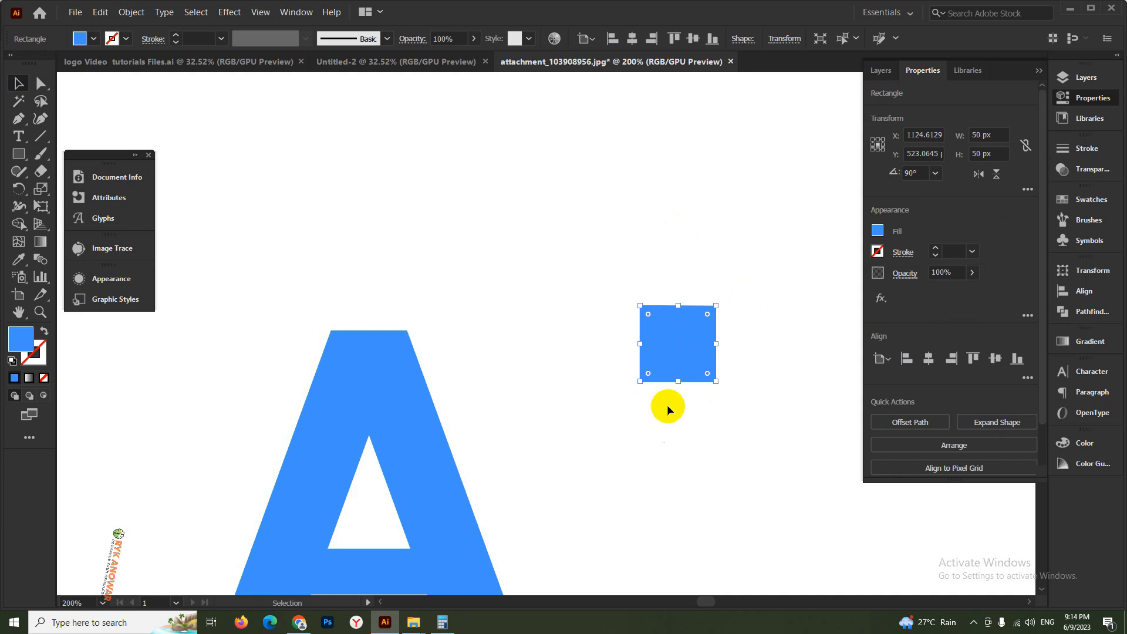
# Step: Rotate the blue square by 45° so it stands on a corner as a diamond
pyautogui.click(667, 405)
pyautogui.click(677, 342)
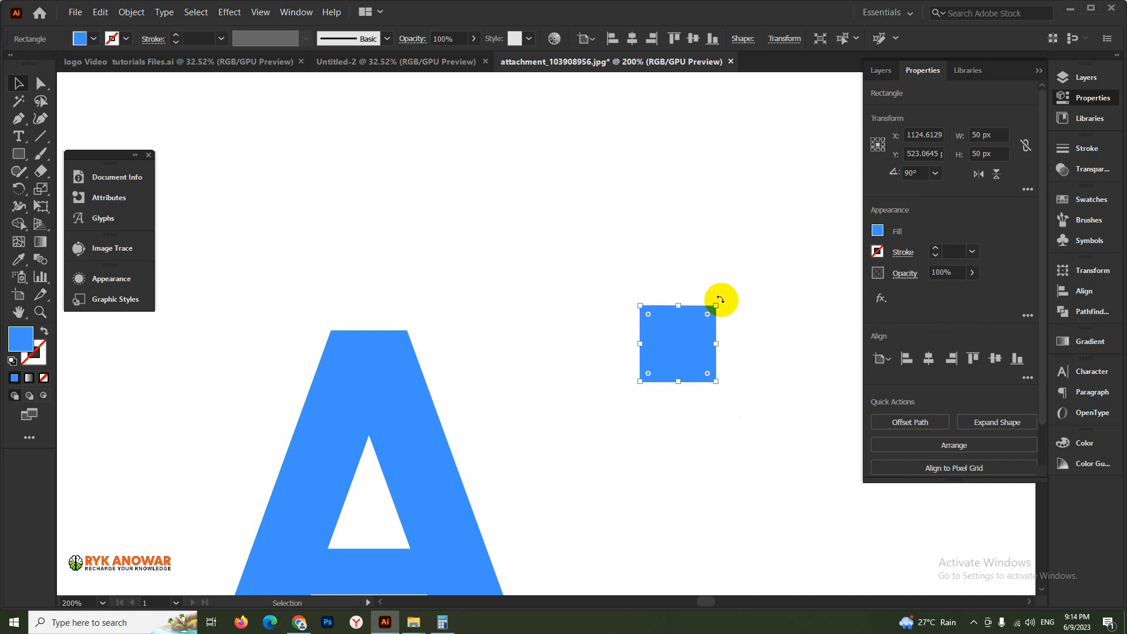
pyautogui.moveTo(721, 300); pyautogui.dragTo(748, 336)
pyautogui.scroll(-2, 748, 335)
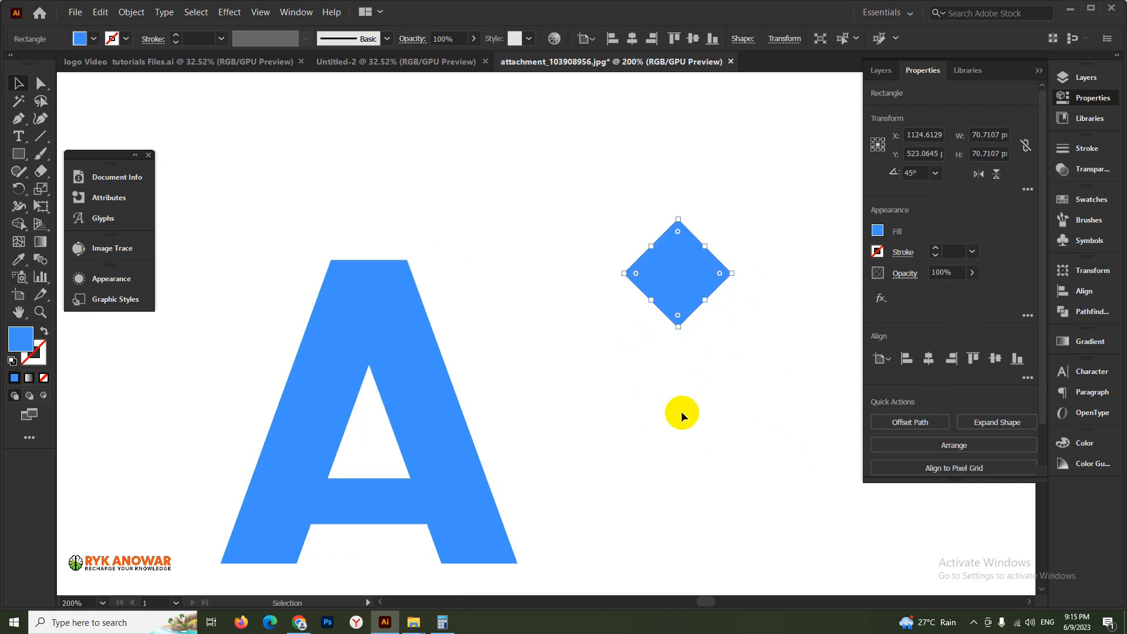
pyautogui.click(682, 413)
pyautogui.click(685, 298)
pyautogui.scroll(1, 685, 298)
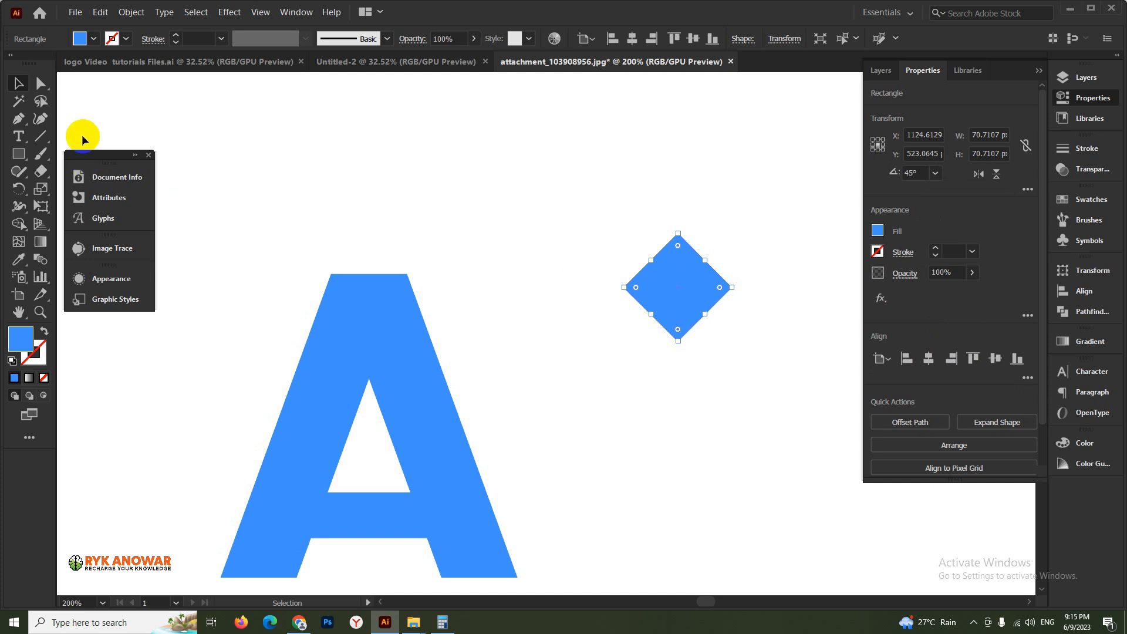
# Step: Pull only the diamond's top anchor point straight up to form a pointed kite about 133 px tall
pyautogui.click(40, 86)
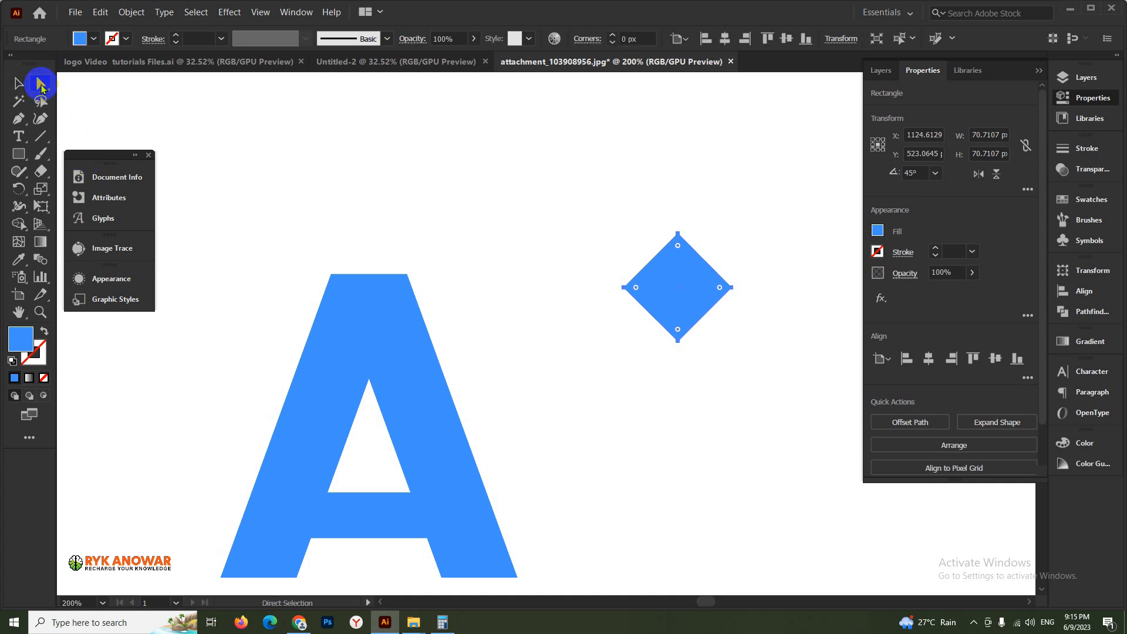
pyautogui.click(679, 237)
pyautogui.moveTo(678, 237); pyautogui.dragTo(674, 141)
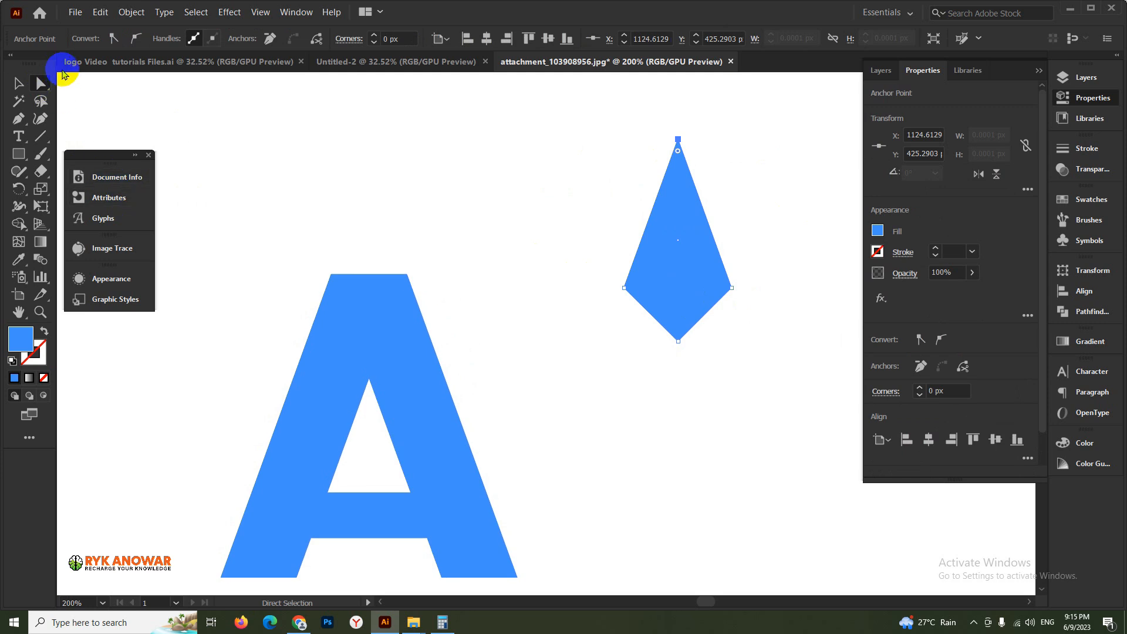
pyautogui.click(18, 83)
pyautogui.click(18, 84)
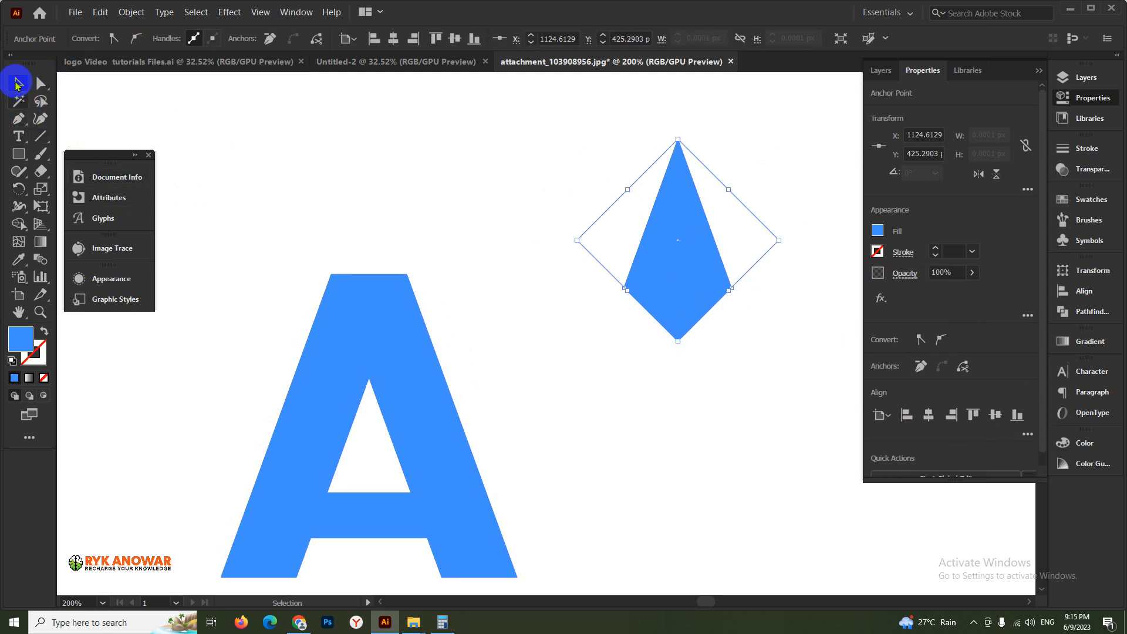
# Step: Scale the kite down to about 30 × 56 px and center it in the A's triangular opening, overlapping the crossbar
pyautogui.moveTo(674, 229); pyautogui.dragTo(593, 270)
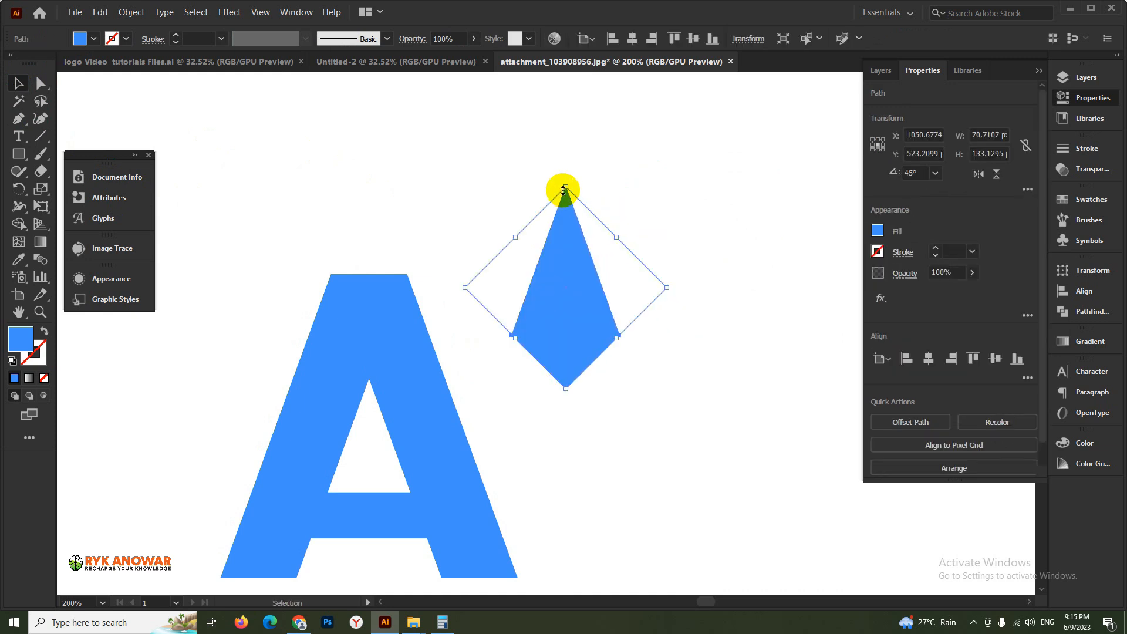
pyautogui.moveTo(667, 288); pyautogui.dragTo(369, 474)
pyautogui.click(566, 357)
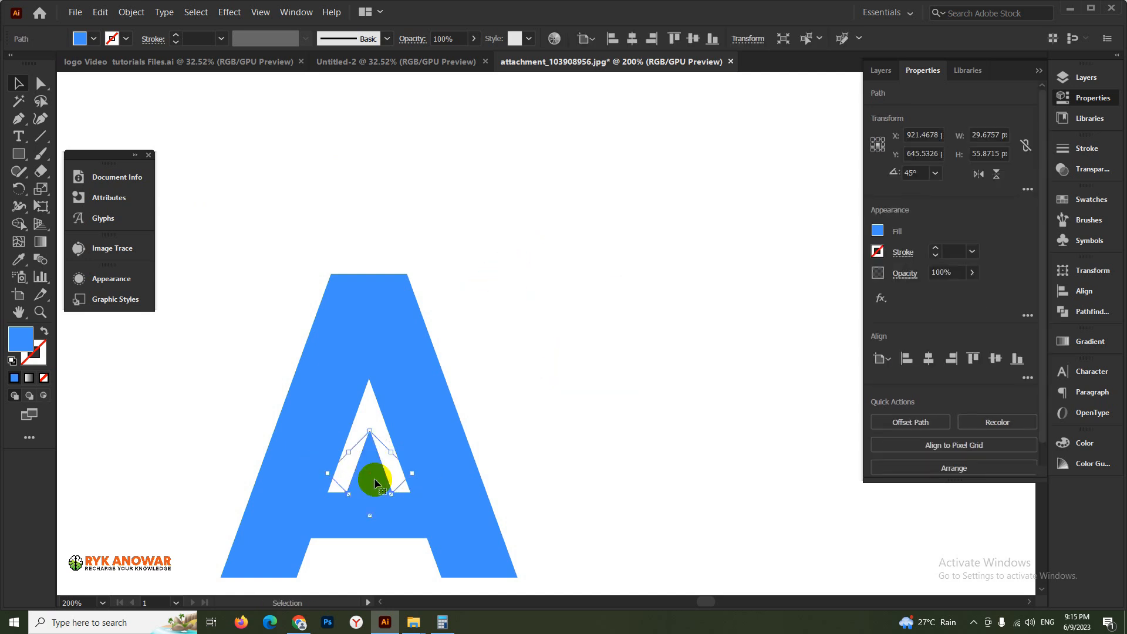
pyautogui.click(1089, 199)
pyautogui.click(1090, 200)
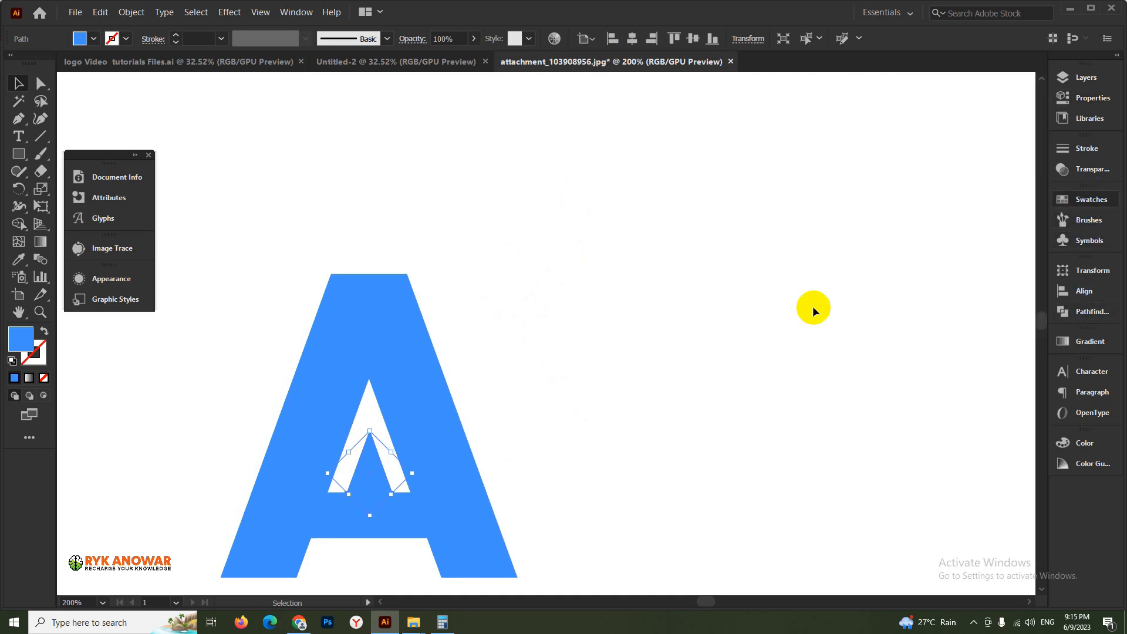
# Step: Change the kite's fill color to turquoise so it stands out from the blue letter A
pyautogui.doubleClick(21, 338)
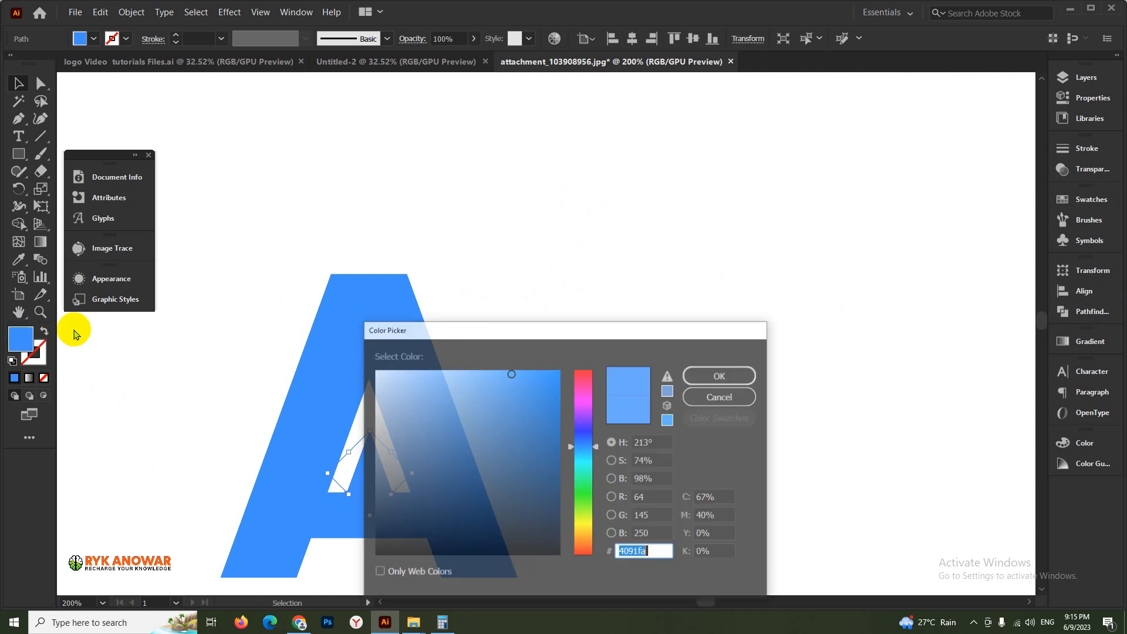
pyautogui.click(567, 463)
pyautogui.click(531, 388)
pyautogui.click(695, 373)
# Step: Scale the kite down slightly so its side corners sit close to the upper edge of the crossbar
pyautogui.click(459, 468)
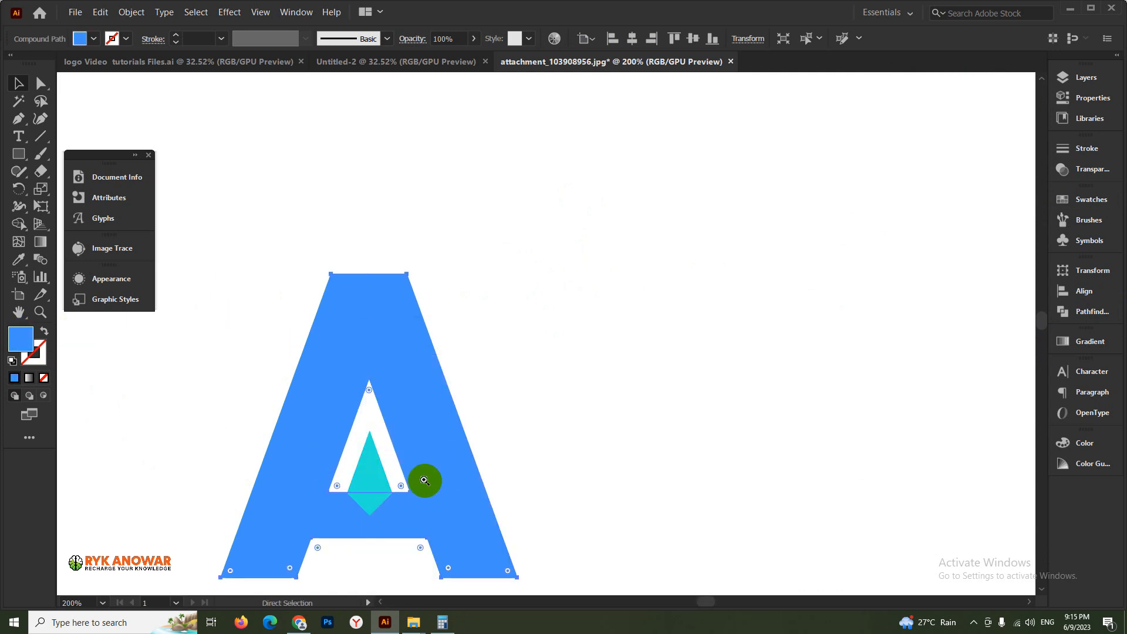
pyautogui.hotkey('ctrl', '=')
pyautogui.hotkey('ctrl', '=')
pyautogui.moveTo(492, 387); pyautogui.dragTo(487, 273)
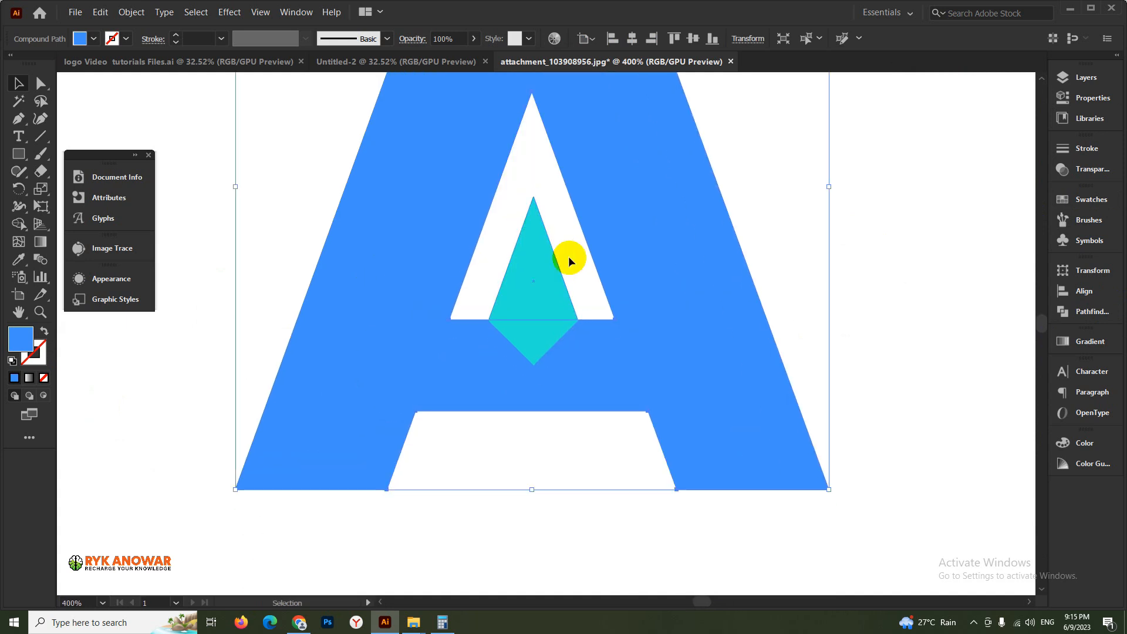
pyautogui.click(568, 258)
pyautogui.click(542, 292)
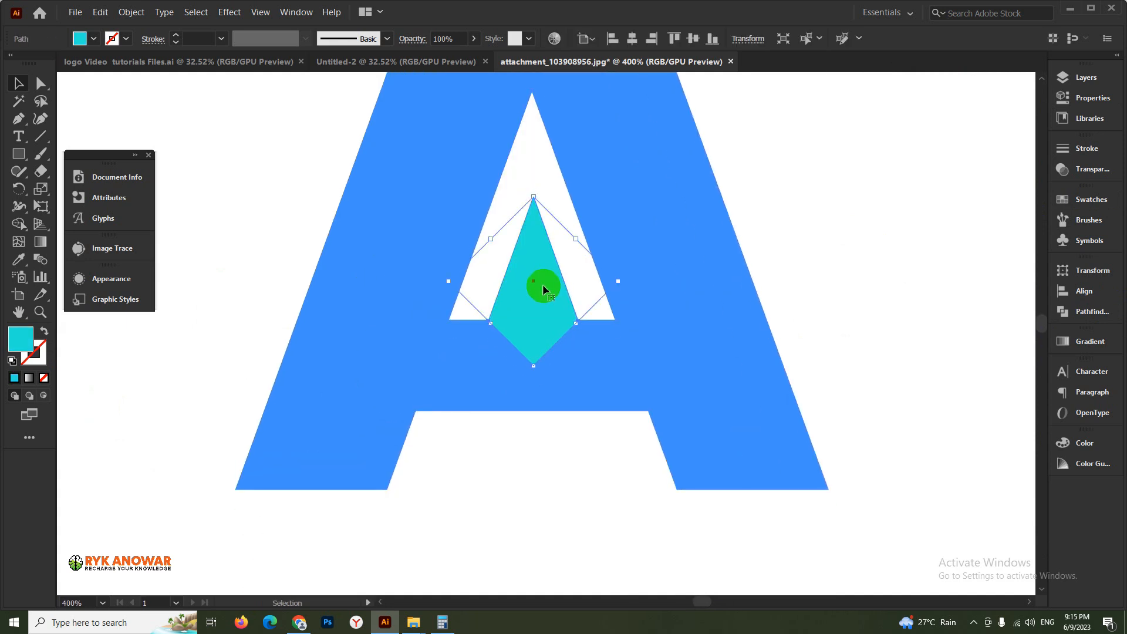
pyautogui.moveTo(616, 284); pyautogui.dragTo(603, 297)
pyautogui.click(568, 417)
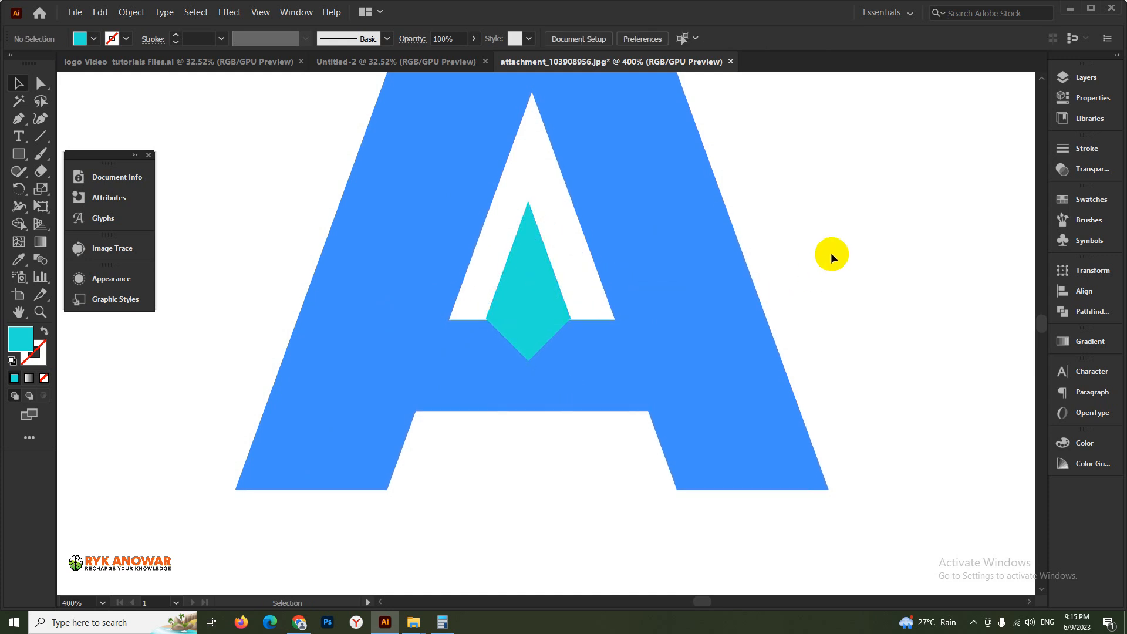
# Step: Align the kite and the letter A to each other on their horizontal centers
pyautogui.moveTo(820, 257); pyautogui.dragTo(227, 322)
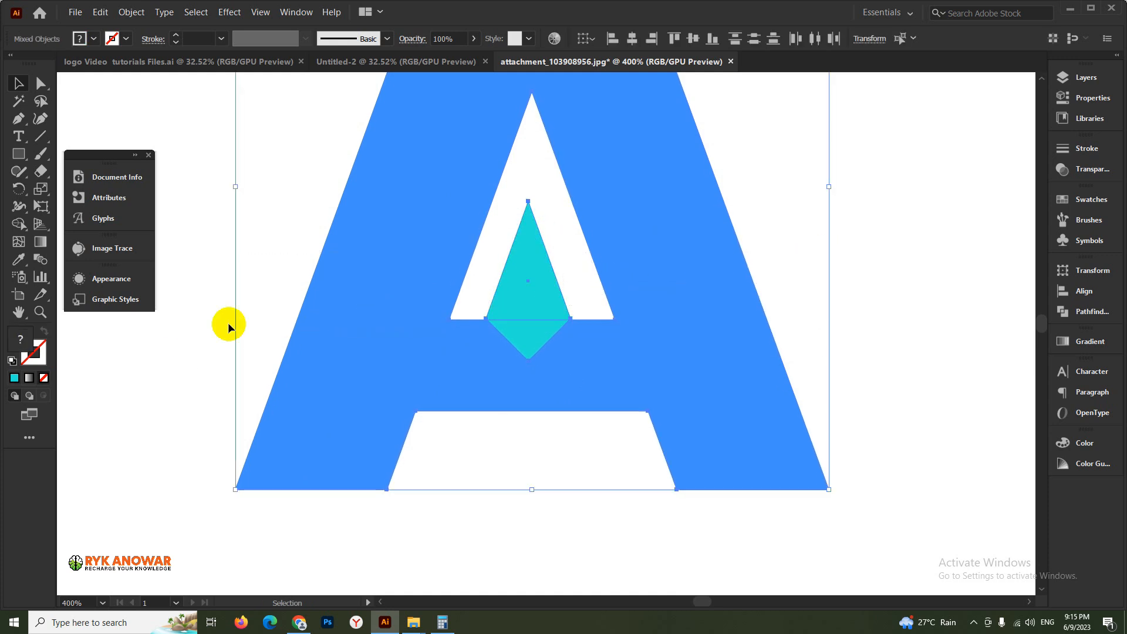
pyautogui.click(632, 38)
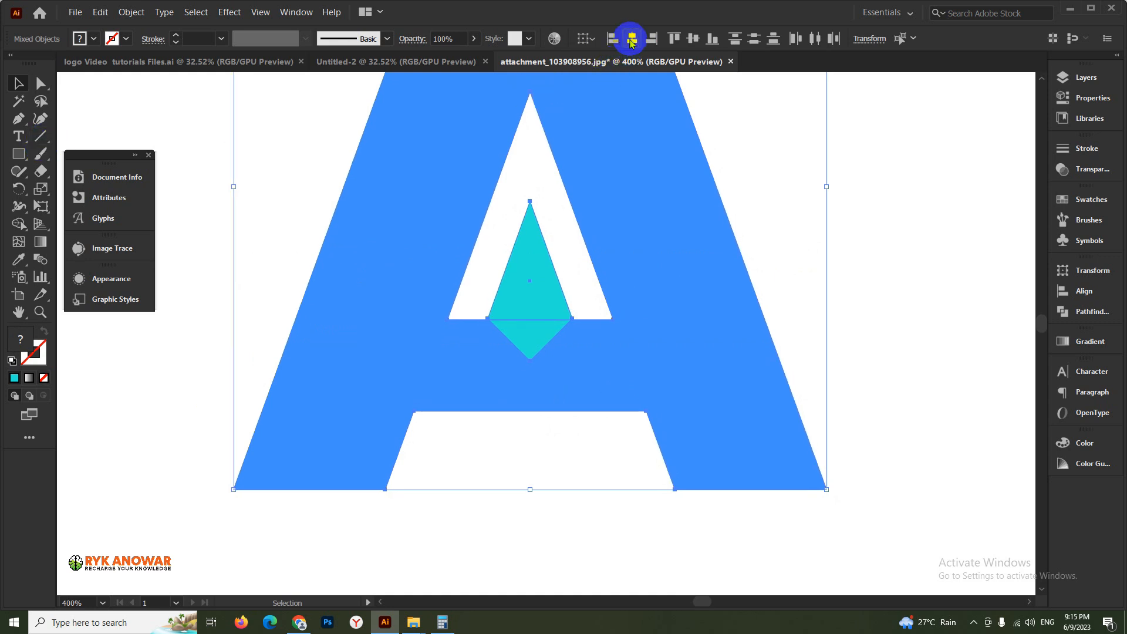
pyautogui.click(790, 276)
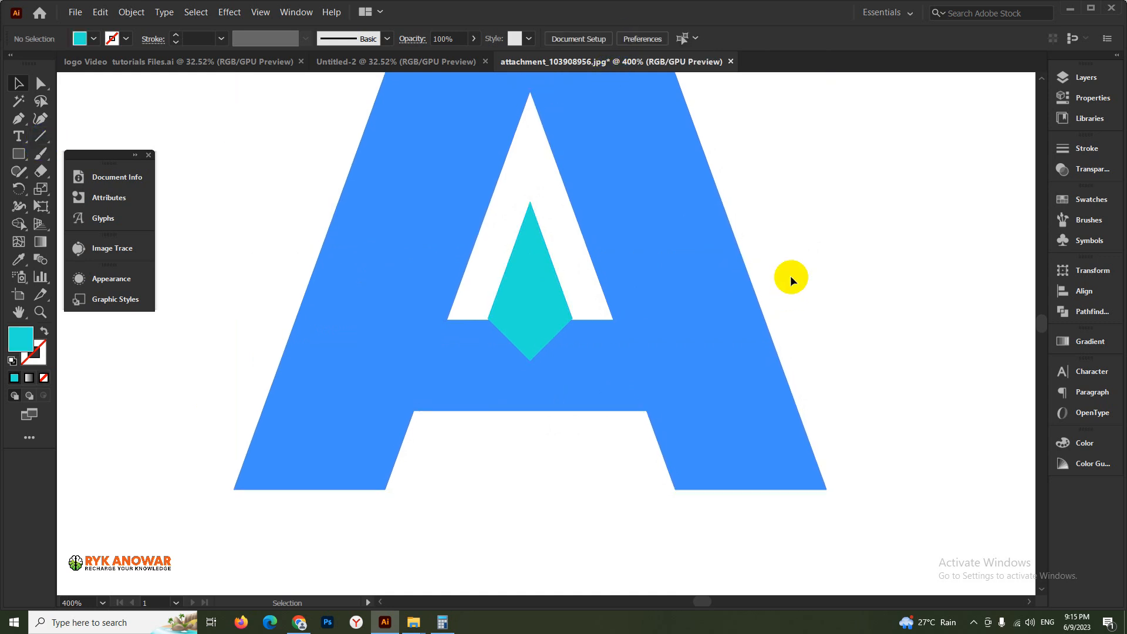
# Step: In outline view, move the kite slightly down so its side corners lie exactly on the base edge of the triangular opening
pyautogui.hotkey('ctrl', 'y')
pyautogui.hotkey('ctrl', 'space')
pyautogui.keyDown('ctrl'); pyautogui.click(521, 334); pyautogui.keyUp('ctrl')
pyautogui.keyDown('ctrl'); pyautogui.click(528, 335); pyautogui.keyUp('ctrl')
pyautogui.keyDown('ctrl'); pyautogui.click(538, 330); pyautogui.keyUp('ctrl')
pyautogui.keyDown('ctrl'); pyautogui.click(548, 317); pyautogui.keyUp('ctrl')
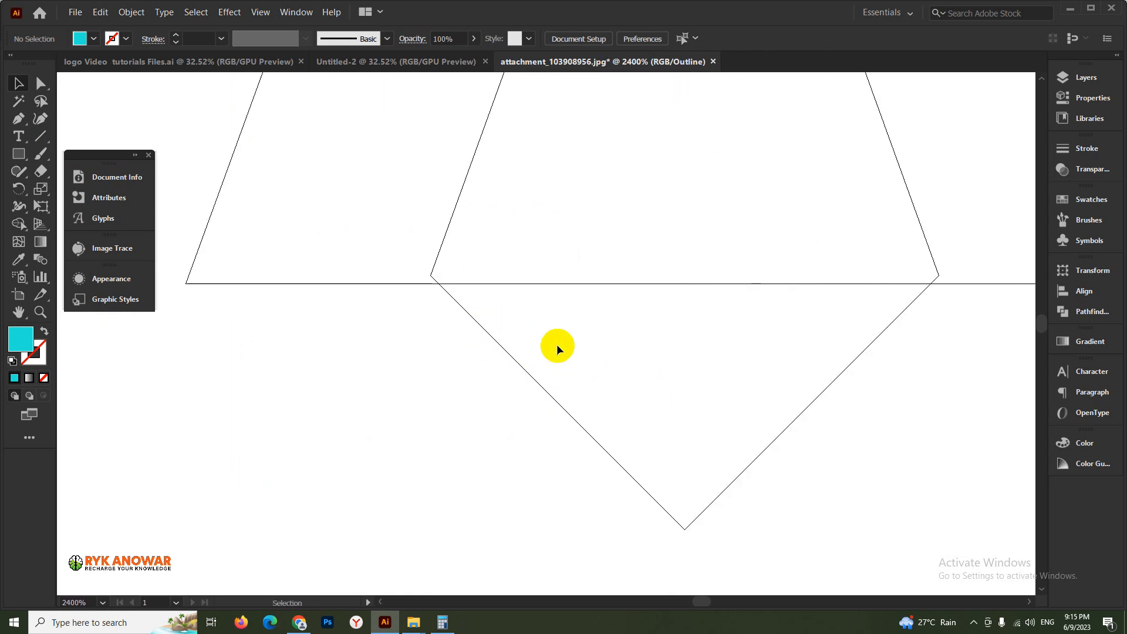
pyautogui.scroll(-1, 450, 251)
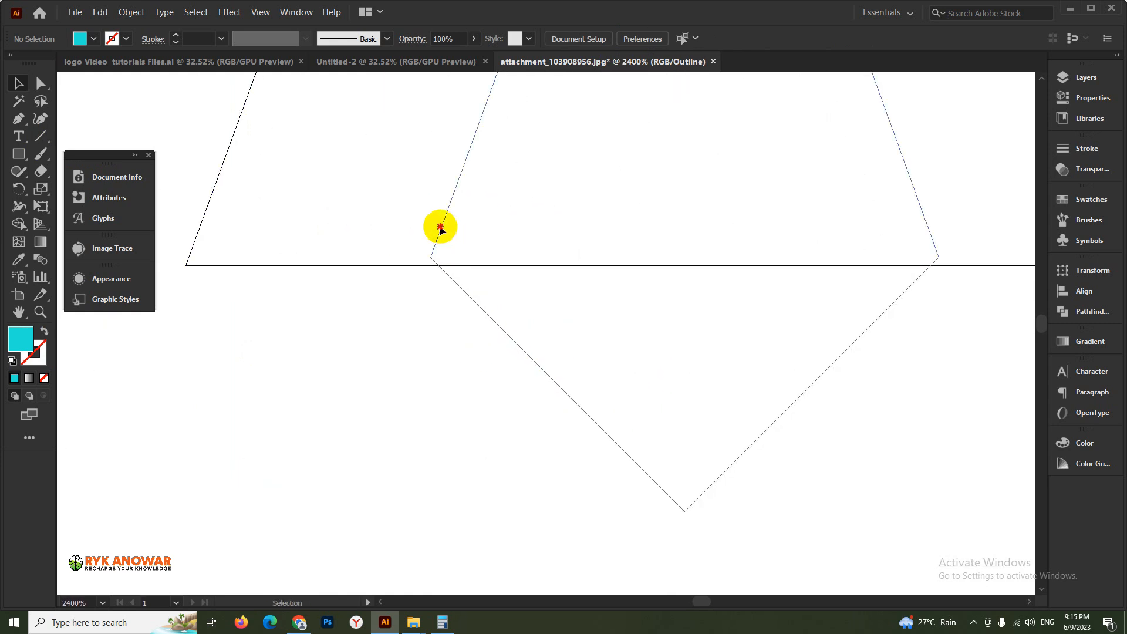
pyautogui.moveTo(440, 229); pyautogui.dragTo(440, 236)
pyautogui.click(378, 247)
# Step: Draw a straight vertical line through the kite's middle, extending slightly past its upper and lower tips
pyautogui.keyDown('ctrl'); pyautogui.keyDown('alt'); pyautogui.click(659, 272); pyautogui.keyUp('alt'); pyautogui.keyUp('ctrl')
pyautogui.keyDown('ctrl'); pyautogui.keyDown('alt'); pyautogui.click(635, 291); pyautogui.keyUp('alt'); pyautogui.keyUp('ctrl')
pyautogui.keyDown('ctrl'); pyautogui.keyDown('alt'); pyautogui.click(632, 289); pyautogui.keyUp('alt'); pyautogui.keyUp('ctrl')
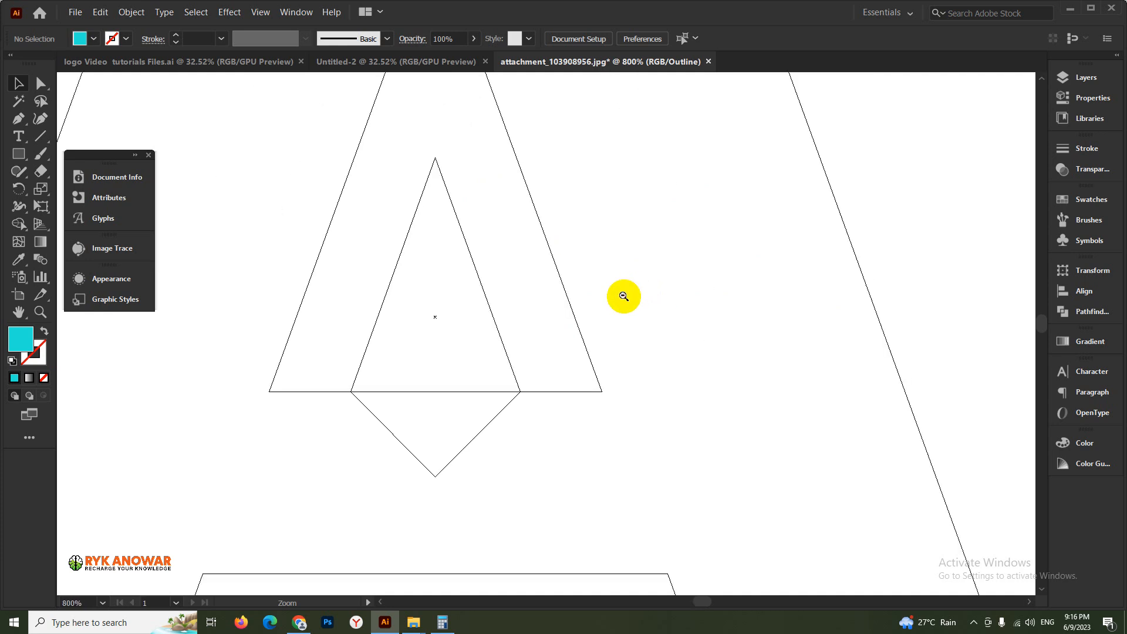
pyautogui.keyDown('ctrl'); pyautogui.click(483, 356); pyautogui.keyUp('ctrl')
pyautogui.moveTo(706, 254); pyautogui.dragTo(840, 180)
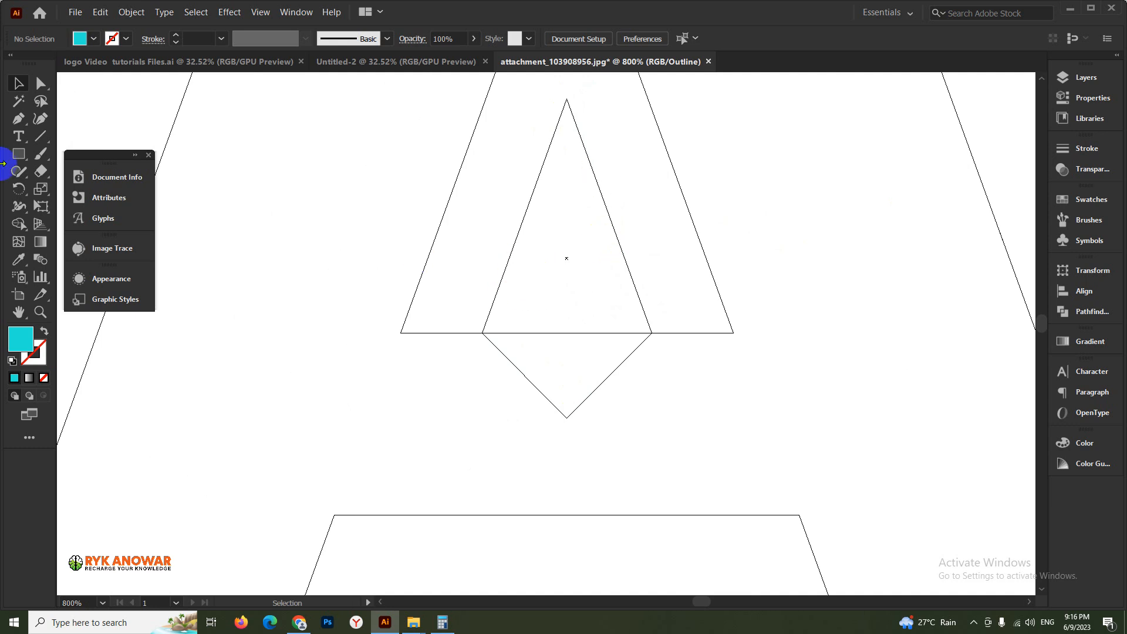
pyautogui.click(40, 138)
pyautogui.scroll(1, 566, 201)
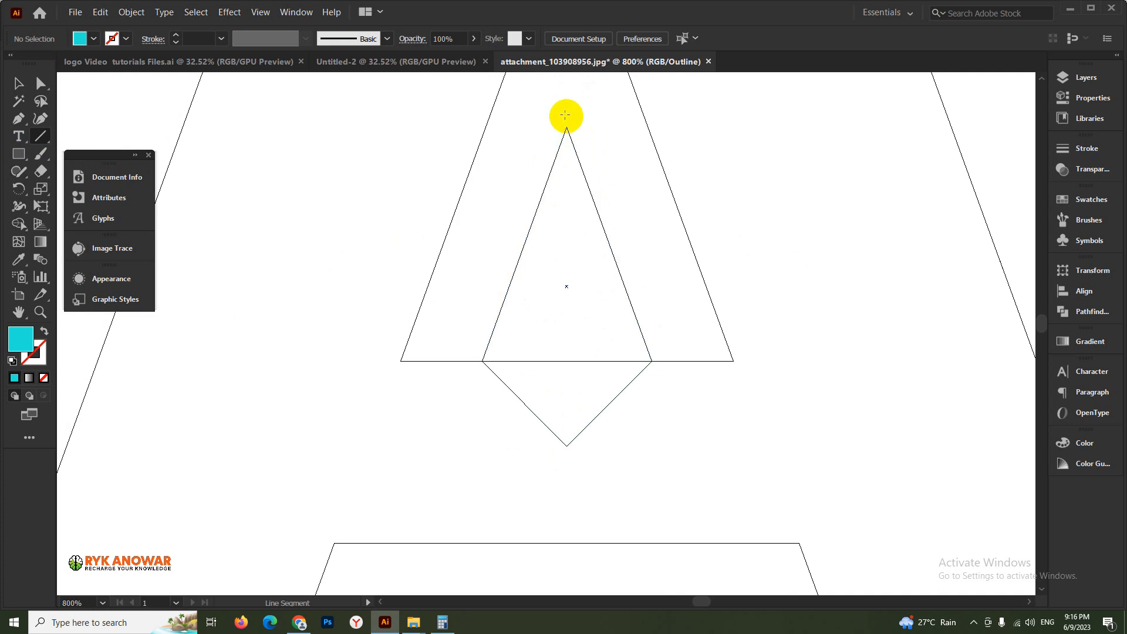
pyautogui.moveTo(564, 110); pyautogui.dragTo(570, 462)
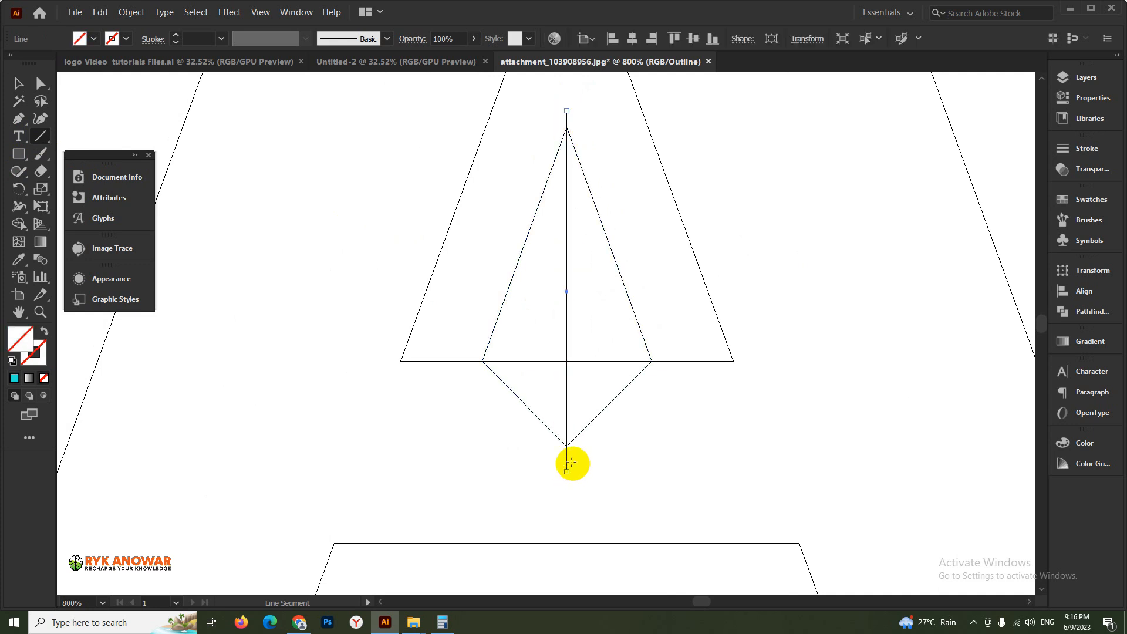
pyautogui.press('v')
pyautogui.click(584, 267)
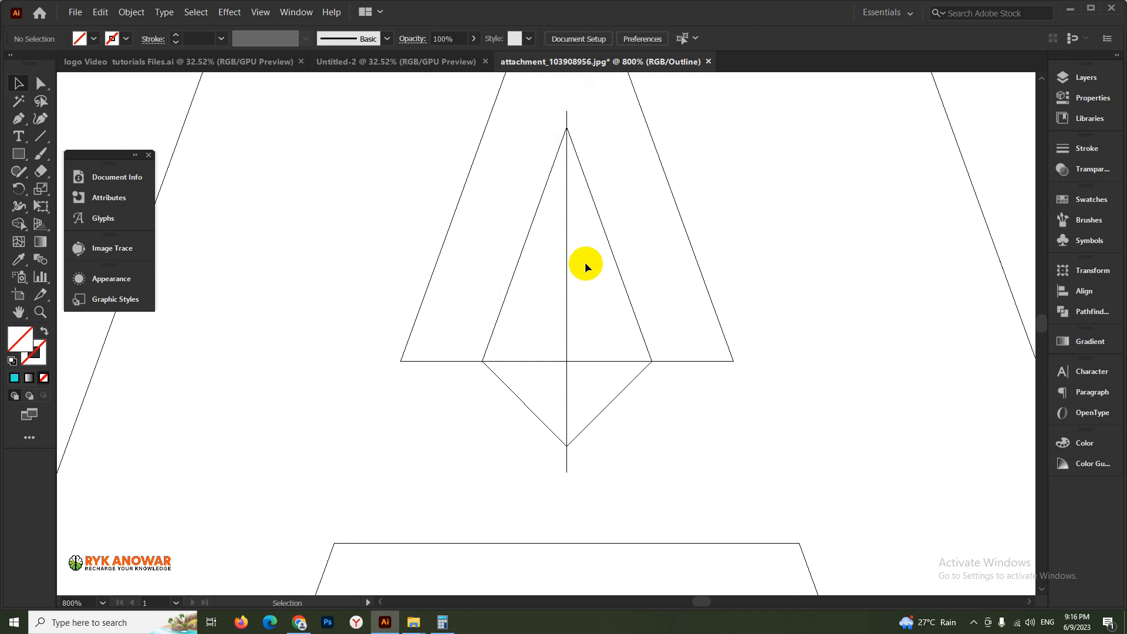
# Step: Shift the vertical line right, then align the line, the kite and the letter A on their horizontal centers
pyautogui.moveTo(567, 276); pyautogui.dragTo(592, 258)
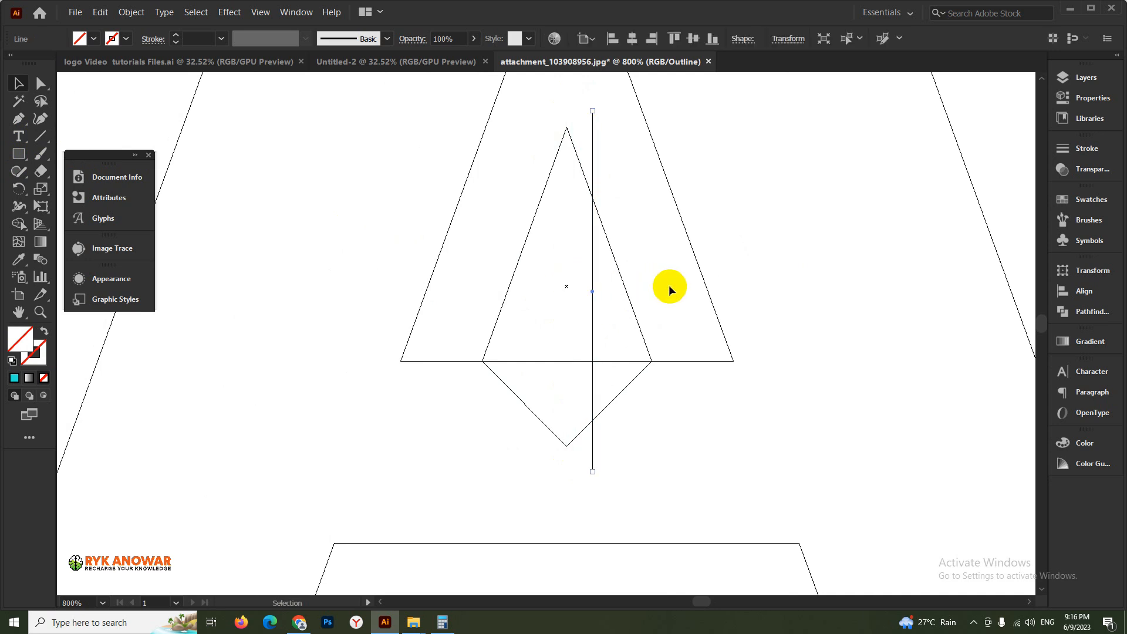
pyautogui.click(668, 284)
pyautogui.click(584, 294)
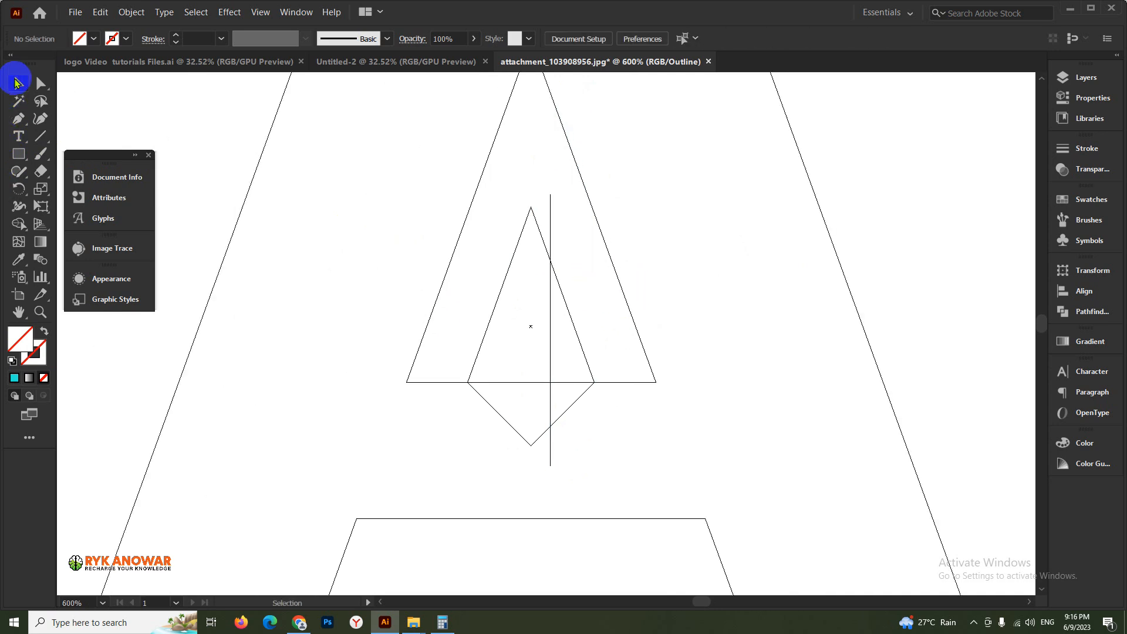
pyautogui.moveTo(209, 121); pyautogui.dragTo(876, 350)
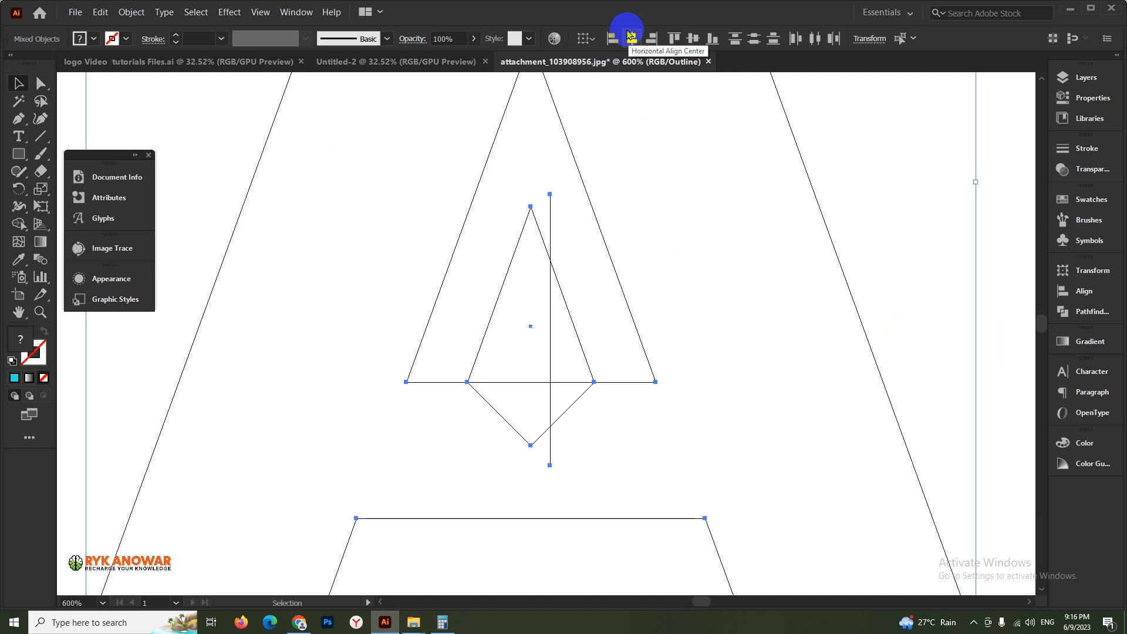
pyautogui.click(628, 32)
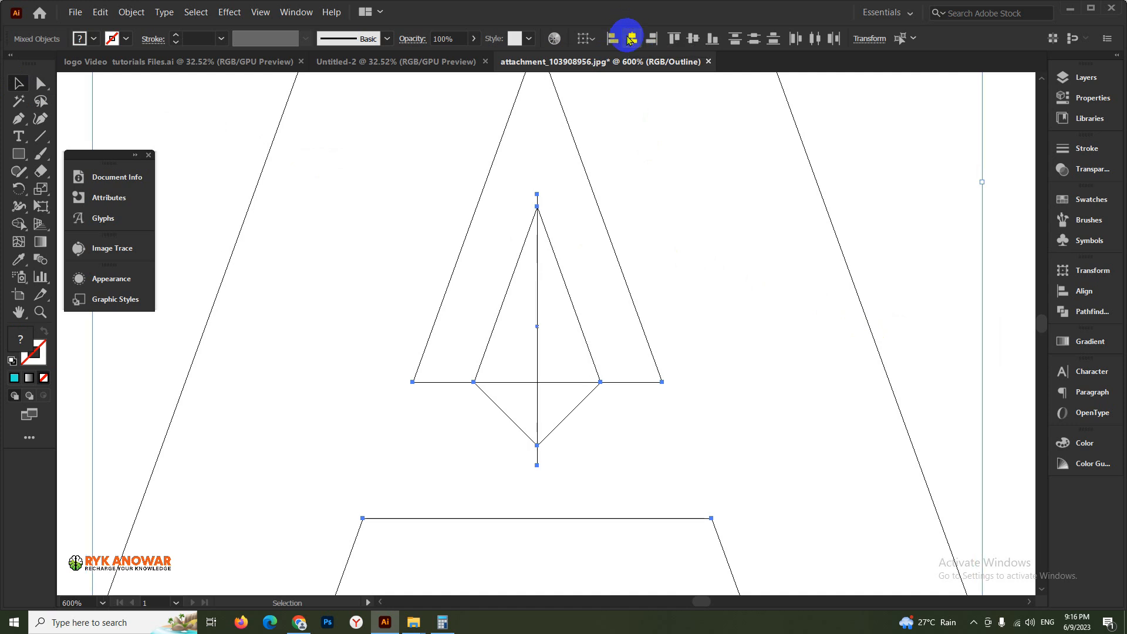
pyautogui.click(575, 250)
# Step: Return to the color preview, select all the shapes and remove the kite's right half with the Shape Builder
pyautogui.keyDown('ctrl'); pyautogui.keyDown('alt'); pyautogui.click(528, 362); pyautogui.keyUp('alt'); pyautogui.keyUp('ctrl')
pyautogui.keyDown('ctrl'); pyautogui.keyDown('alt'); pyautogui.click(524, 362); pyautogui.keyUp('alt'); pyautogui.keyUp('ctrl')
pyautogui.keyDown('ctrl'); pyautogui.keyDown('alt'); pyautogui.click(524, 360); pyautogui.keyUp('alt'); pyautogui.keyUp('ctrl')
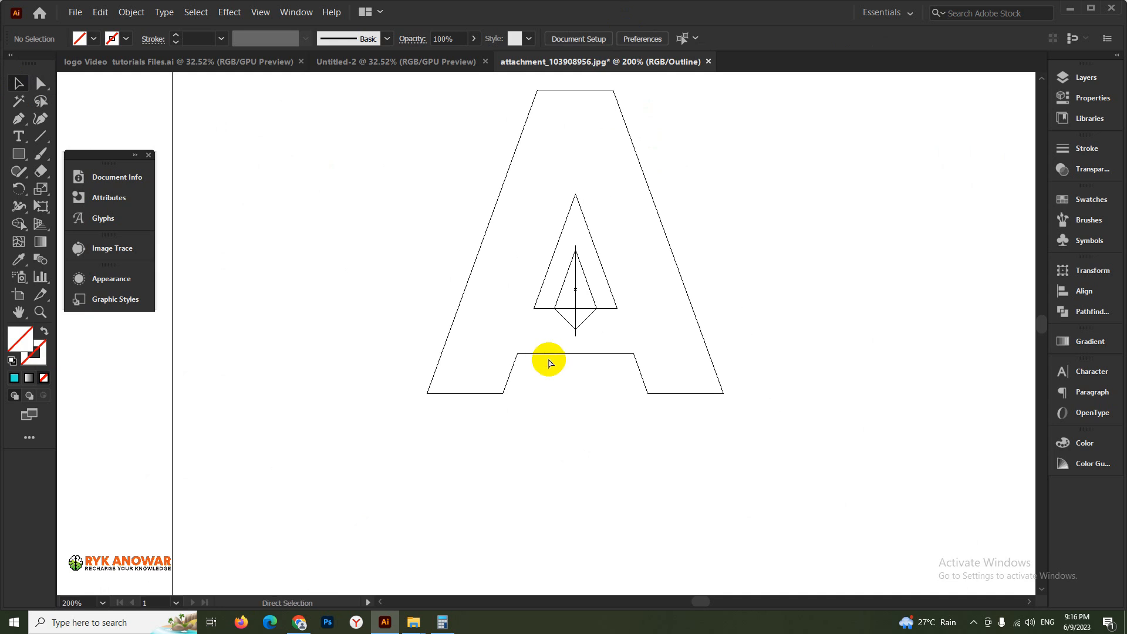
pyautogui.hotkey('ctrl', 'y')
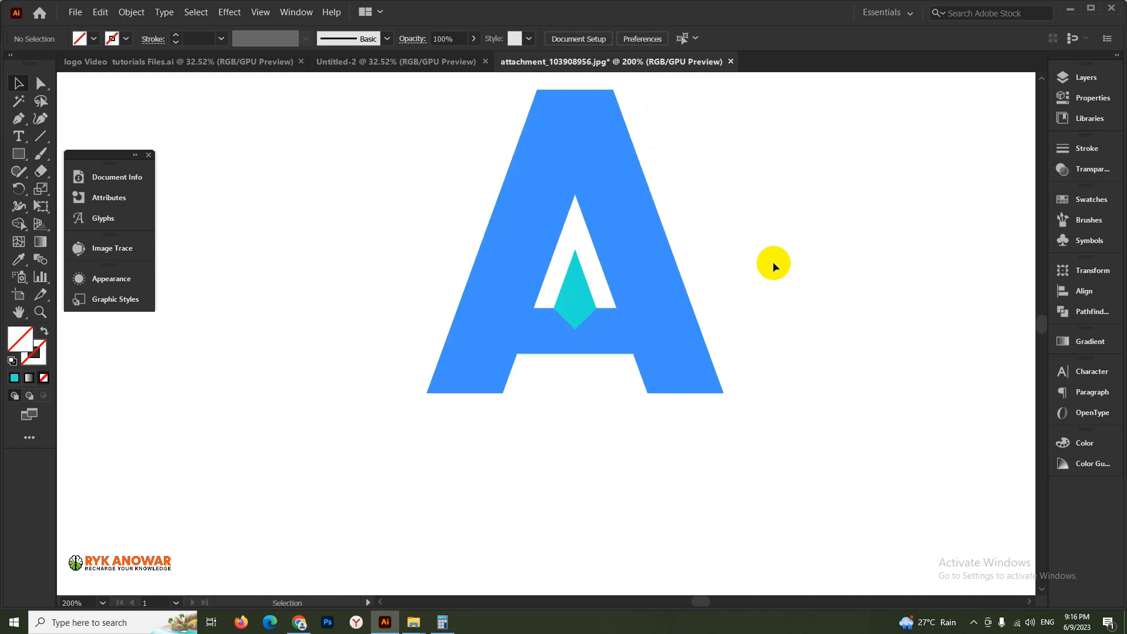
pyautogui.moveTo(681, 264); pyautogui.dragTo(438, 319)
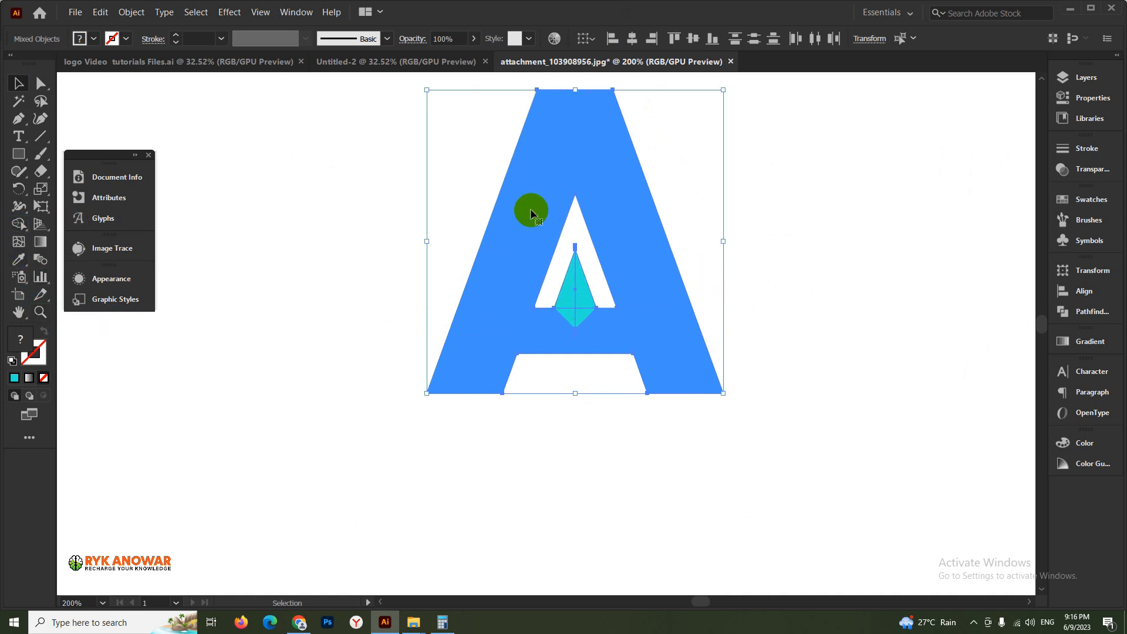
pyautogui.click(17, 230)
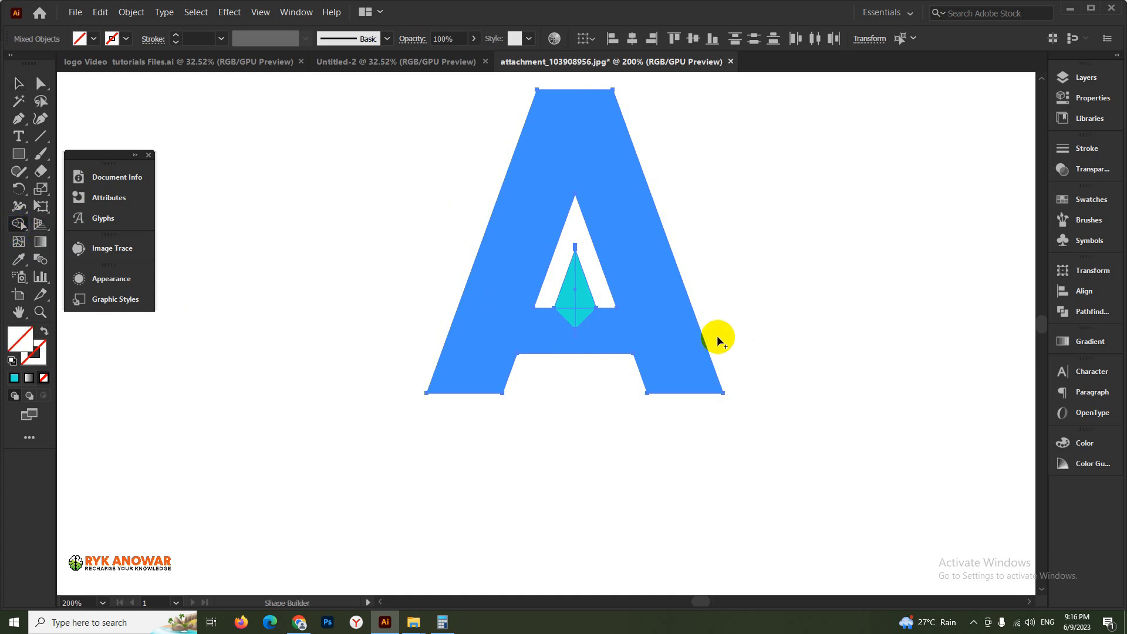
pyautogui.keyDown('ctrl'); pyautogui.click(582, 311); pyautogui.keyUp('ctrl')
pyautogui.keyDown('ctrl'); pyautogui.click(581, 311); pyautogui.keyUp('ctrl')
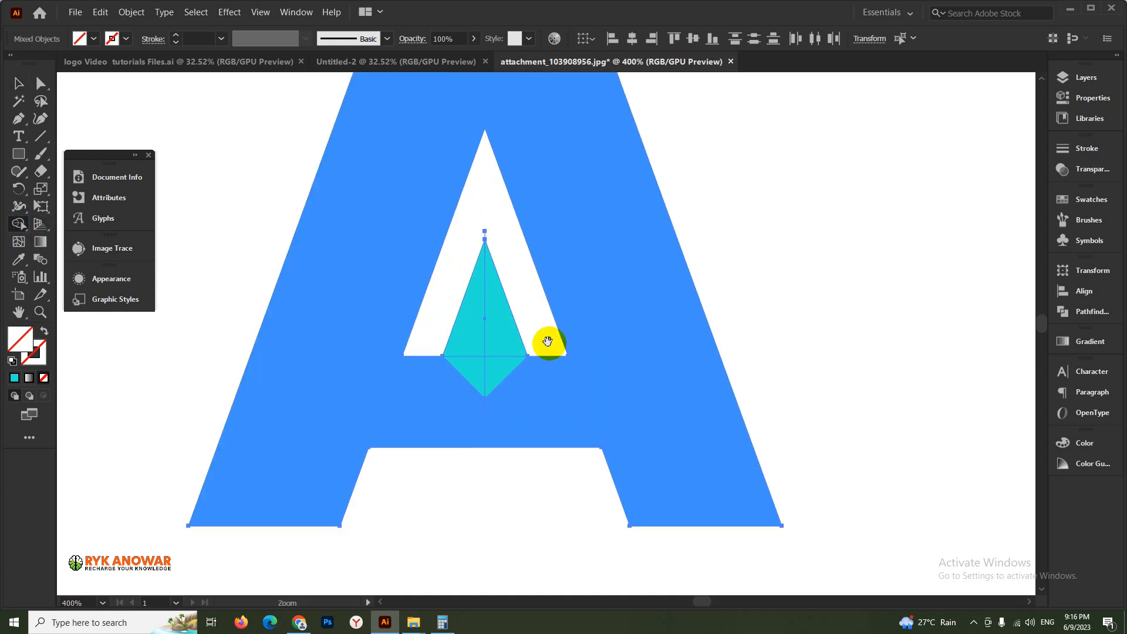
pyautogui.moveTo(506, 299); pyautogui.dragTo(645, 264)
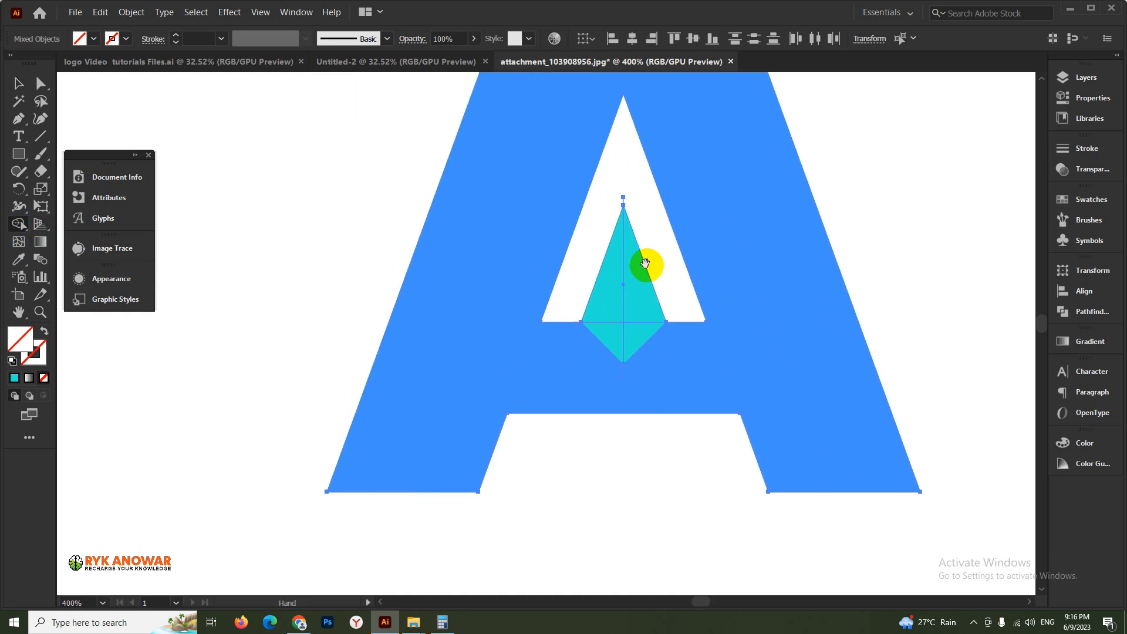
pyautogui.click(636, 334)
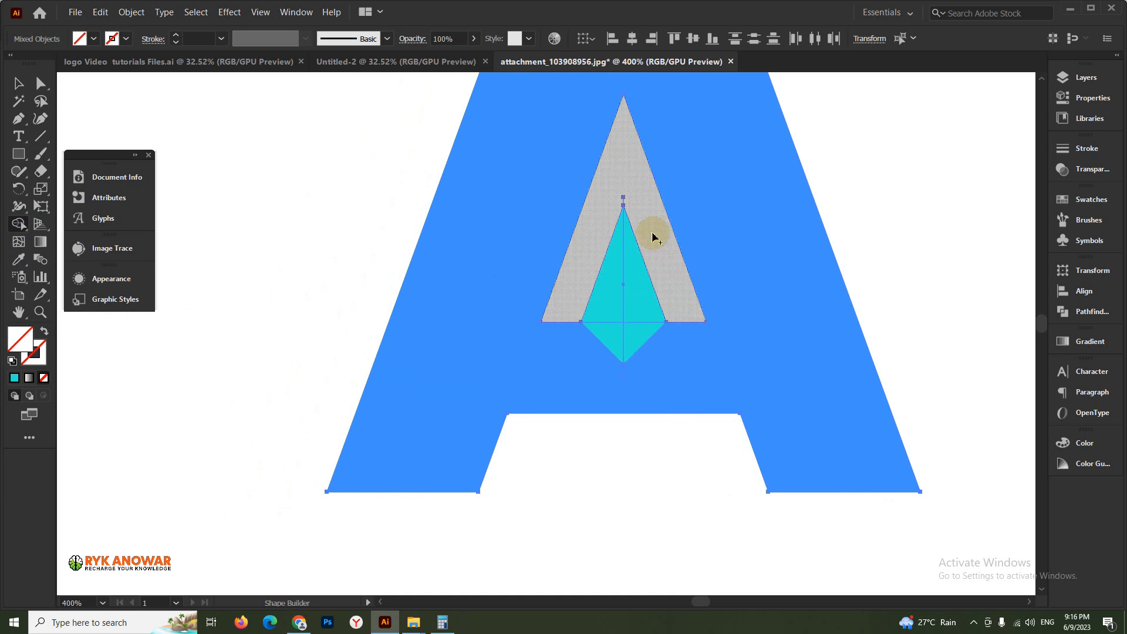
pyautogui.click(634, 343)
pyautogui.moveTo(631, 335)
pyautogui.mouseDown()
pyautogui.moveTo(634, 315)
pyautogui.moveTo(649, 352)
pyautogui.moveTo(641, 361)
pyautogui.mouseUp()
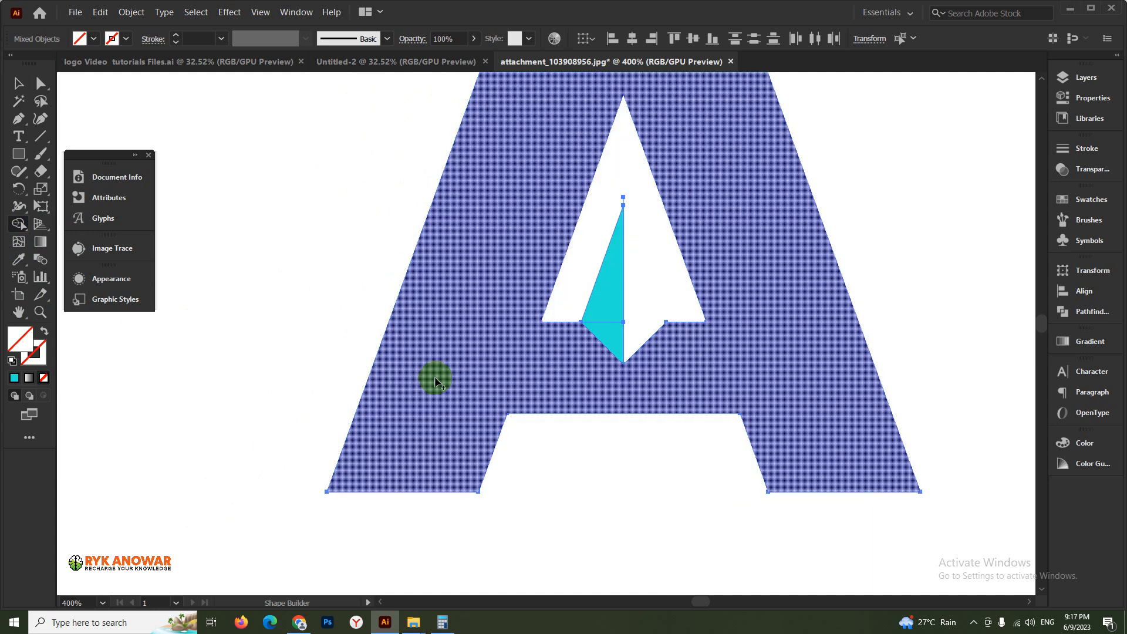
# Step: Merge the kite's left half with the letter A and fill the combined shape with a deeper blue
pyautogui.moveTo(589, 371)
pyautogui.mouseDown()
pyautogui.moveTo(604, 319)
pyautogui.moveTo(587, 340)
pyautogui.moveTo(596, 417)
pyautogui.mouseUp()
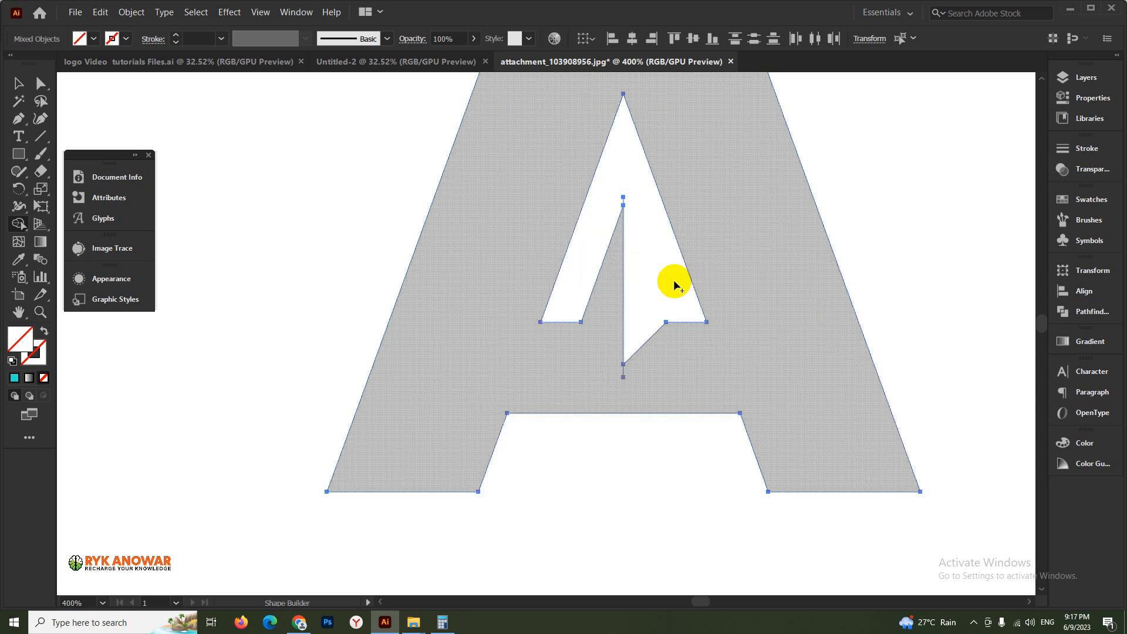
pyautogui.doubleClick(22, 351)
pyautogui.moveTo(495, 382); pyautogui.dragTo(546, 395)
pyautogui.click(722, 375)
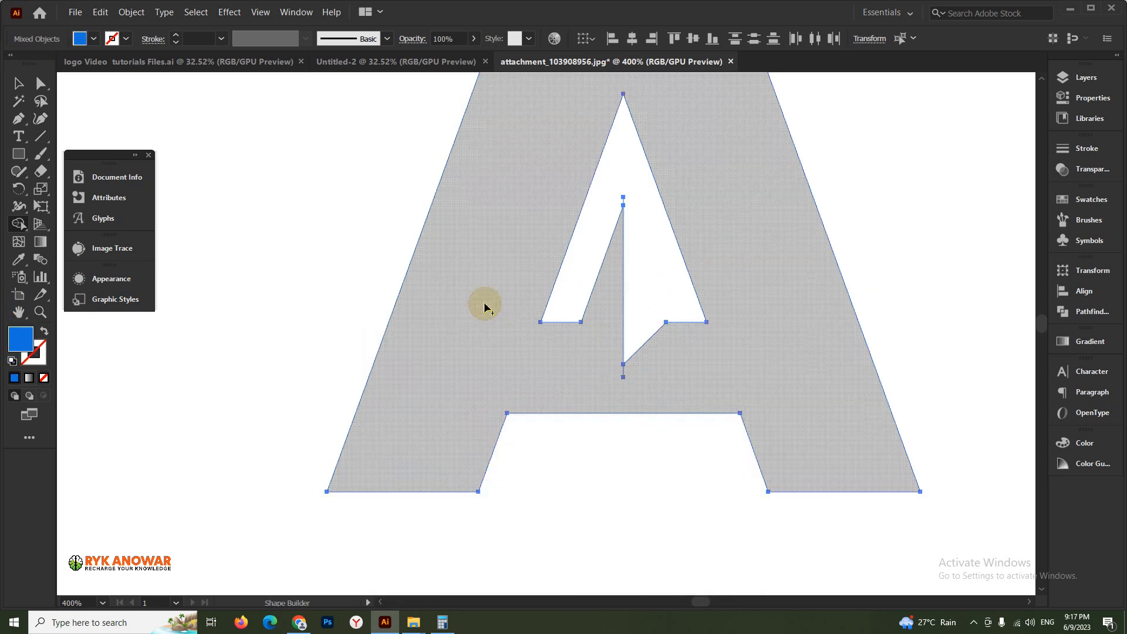
pyautogui.click(484, 305)
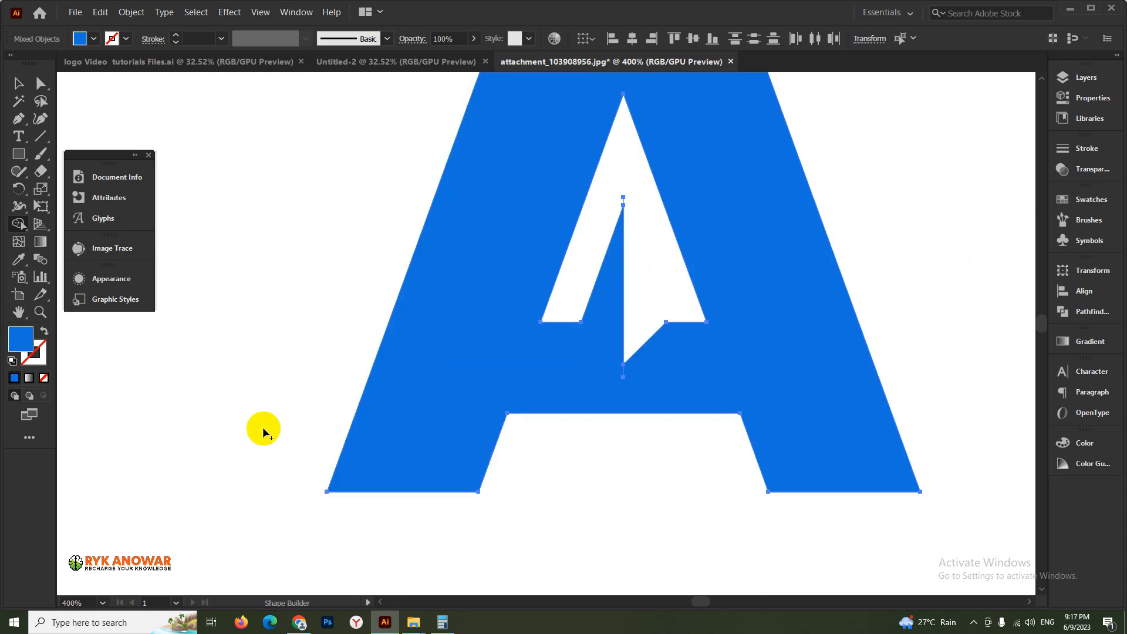
pyautogui.click(18, 84)
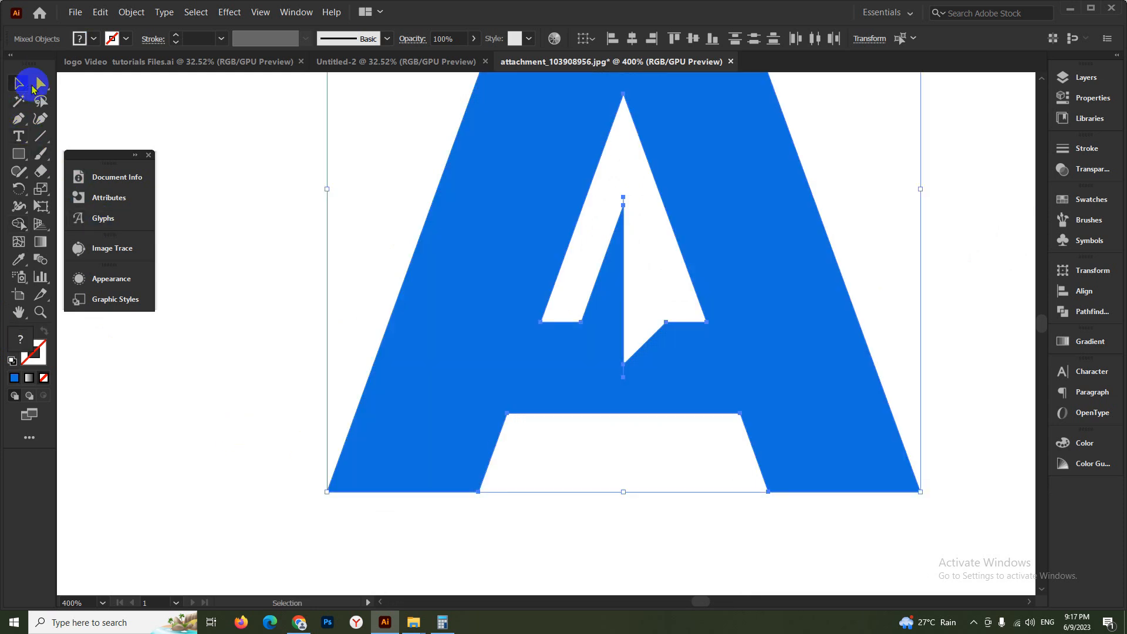
pyautogui.click(195, 178)
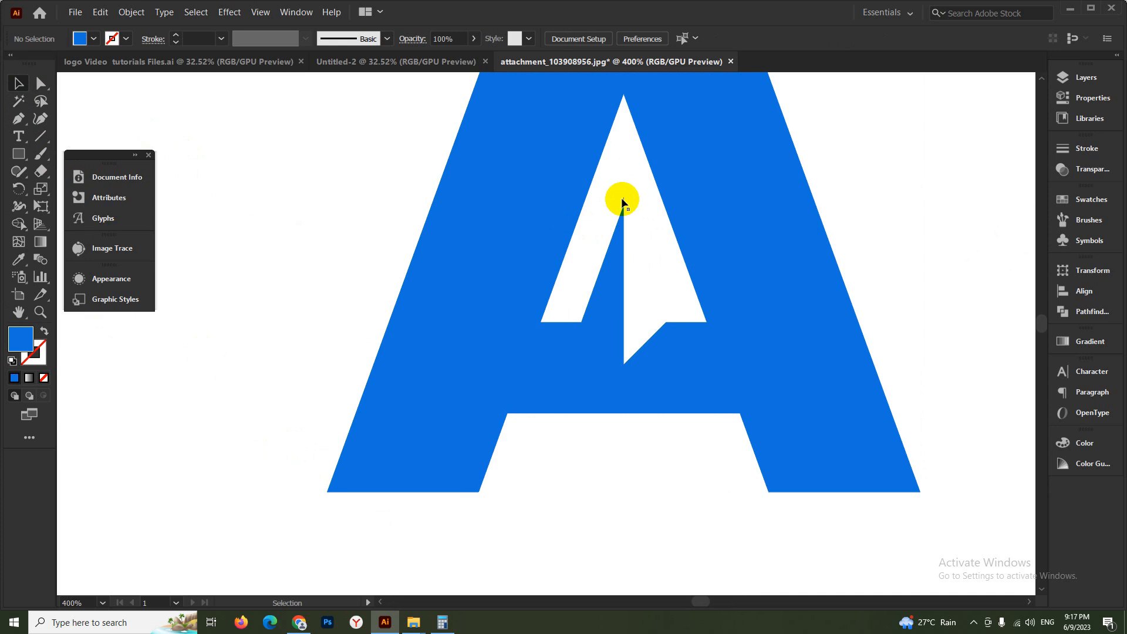
# Step: Delete the leftover vertical guide line in outline view and return to the color preview
pyautogui.press('a')
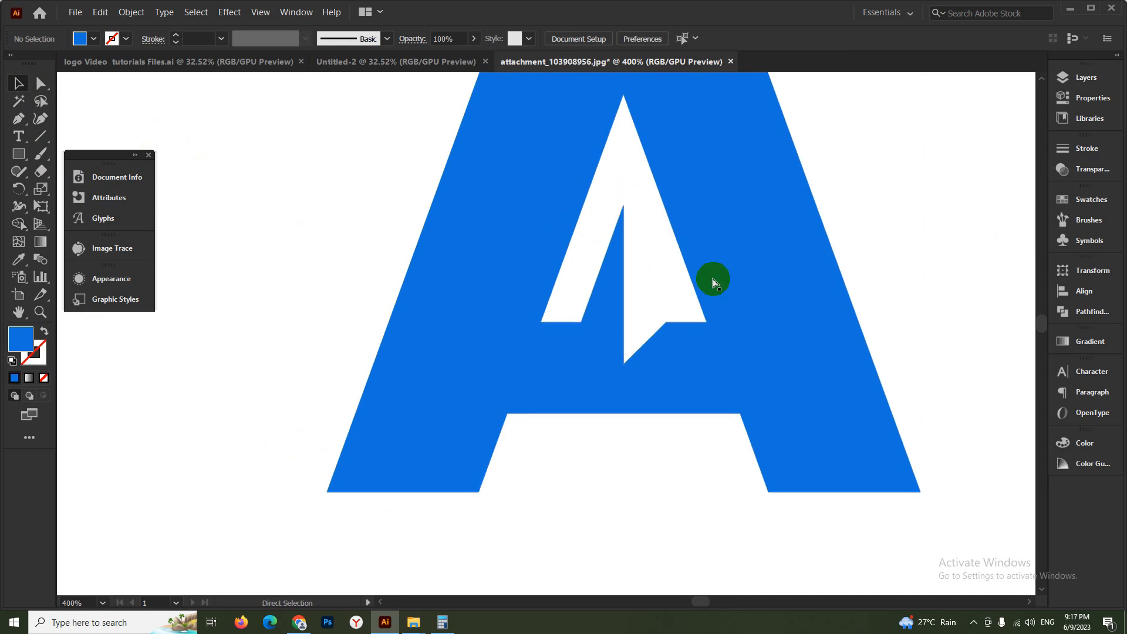
pyautogui.hotkey('ctrl', 'y')
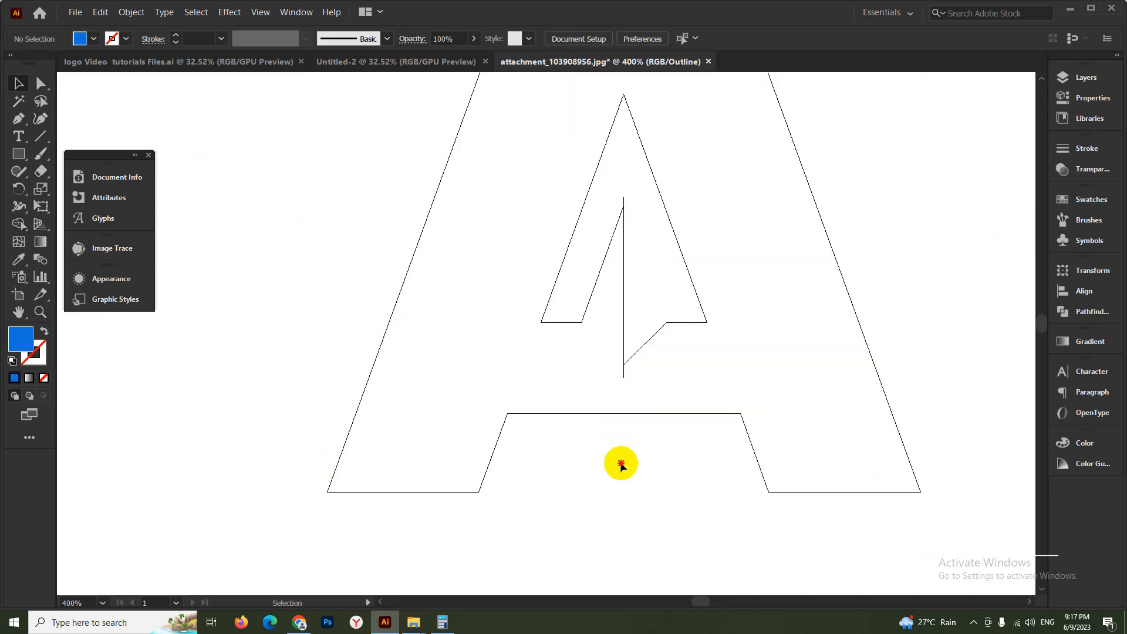
pyautogui.click(624, 370)
pyautogui.click(638, 394)
pyautogui.click(623, 202)
pyautogui.press('Delete')
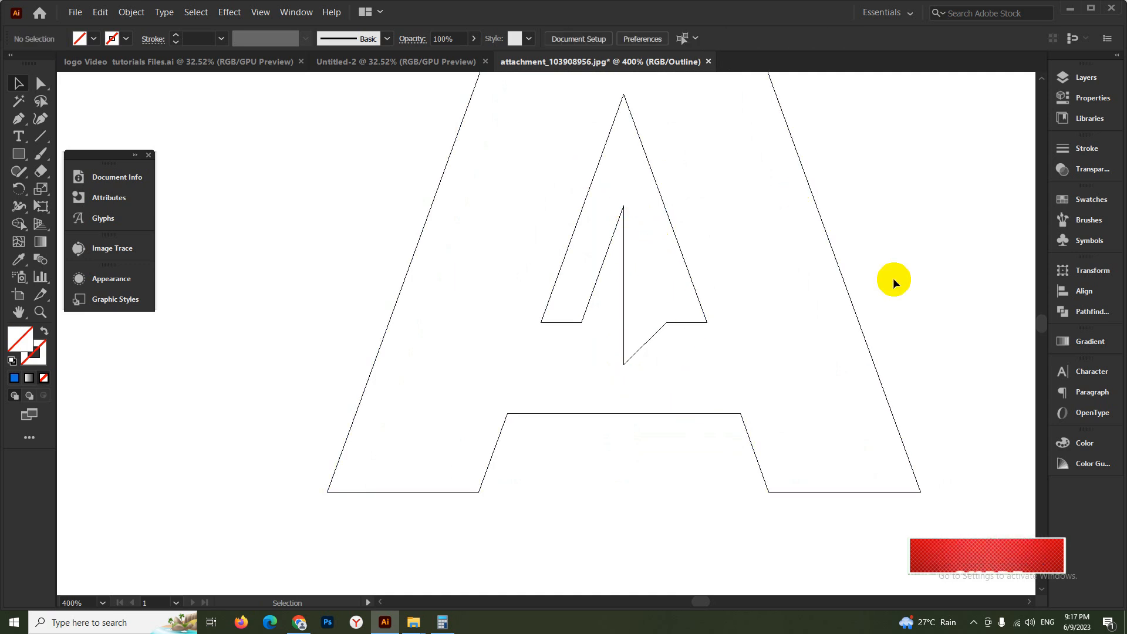
pyautogui.hotkey('ctrl', 'y')
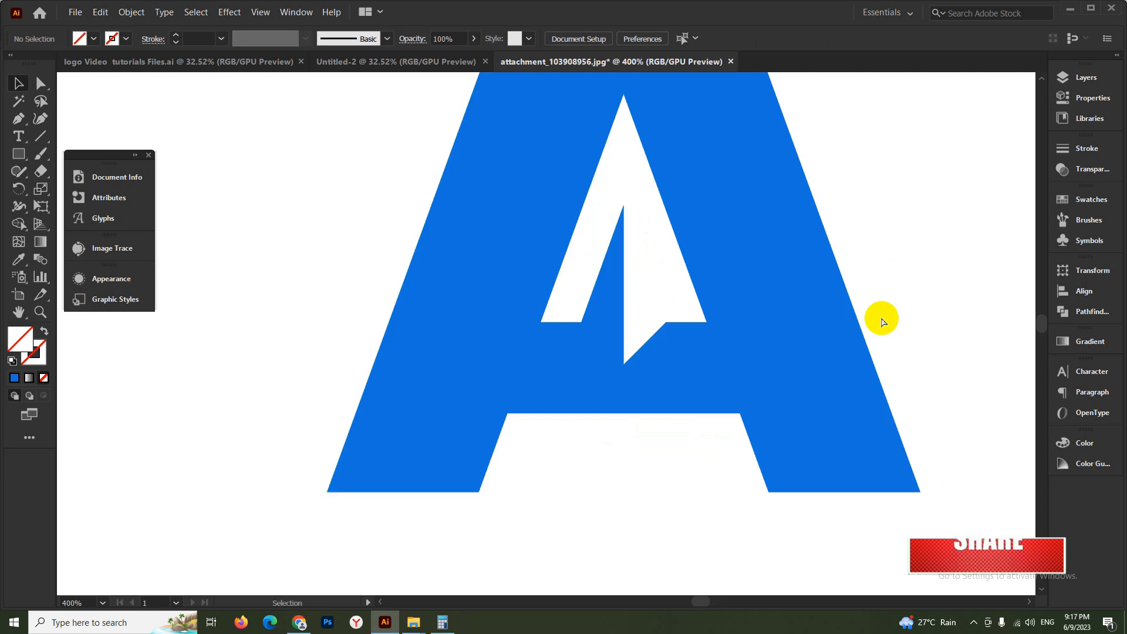
# Step: Move the finished letter A closer to the reference image, then enlarge it and place it near the artboard's horizontal center
pyautogui.hotkey('ctrl', '1')
pyautogui.hotkey('ctrl', '-')
pyautogui.hotkey('ctrl', '-')
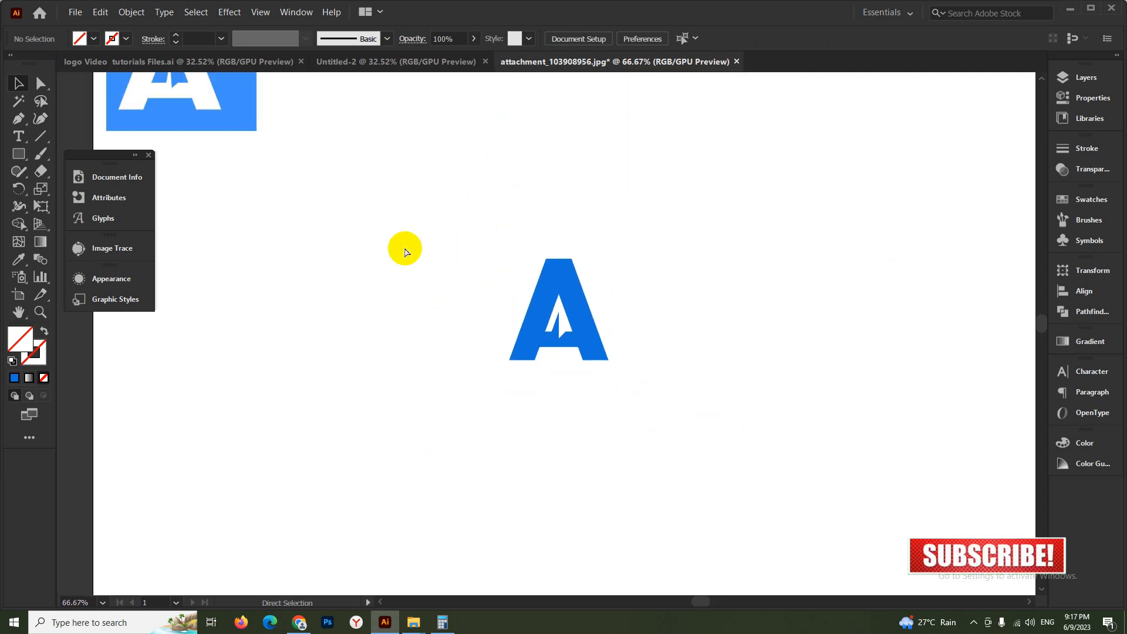
pyautogui.moveTo(572, 319); pyautogui.dragTo(414, 238)
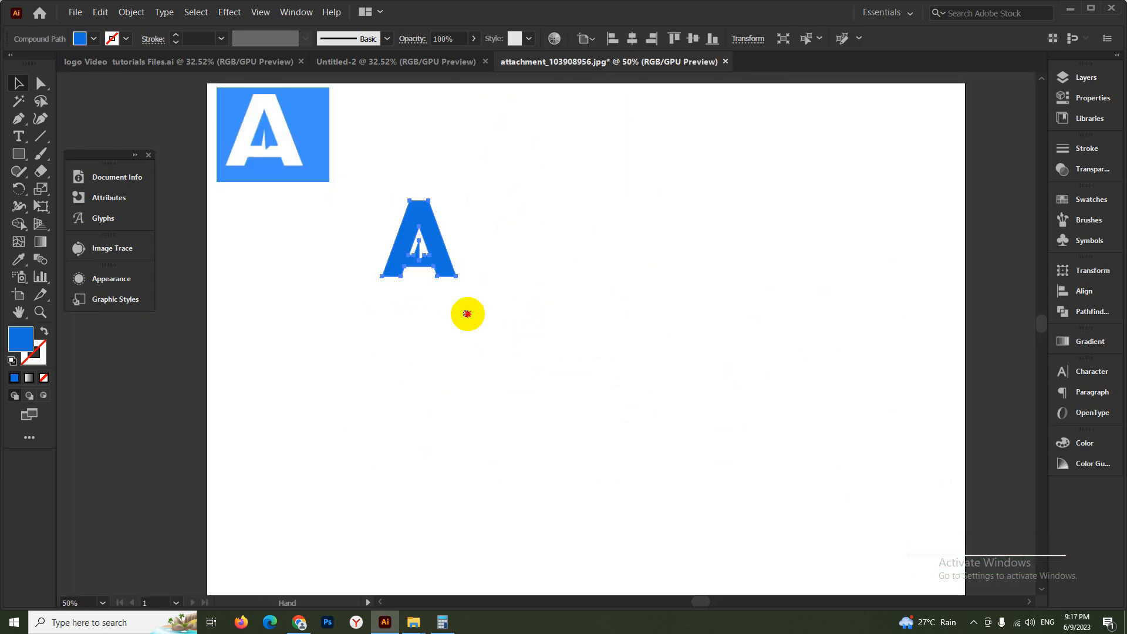
pyautogui.moveTo(467, 313); pyautogui.dragTo(691, 390)
pyautogui.click(762, 358)
pyautogui.moveTo(640, 307); pyautogui.dragTo(817, 439)
pyautogui.moveTo(518, 321); pyautogui.dragTo(498, 326)
pyautogui.moveTo(665, 357); pyautogui.dragTo(805, 422)
pyautogui.click(807, 425)
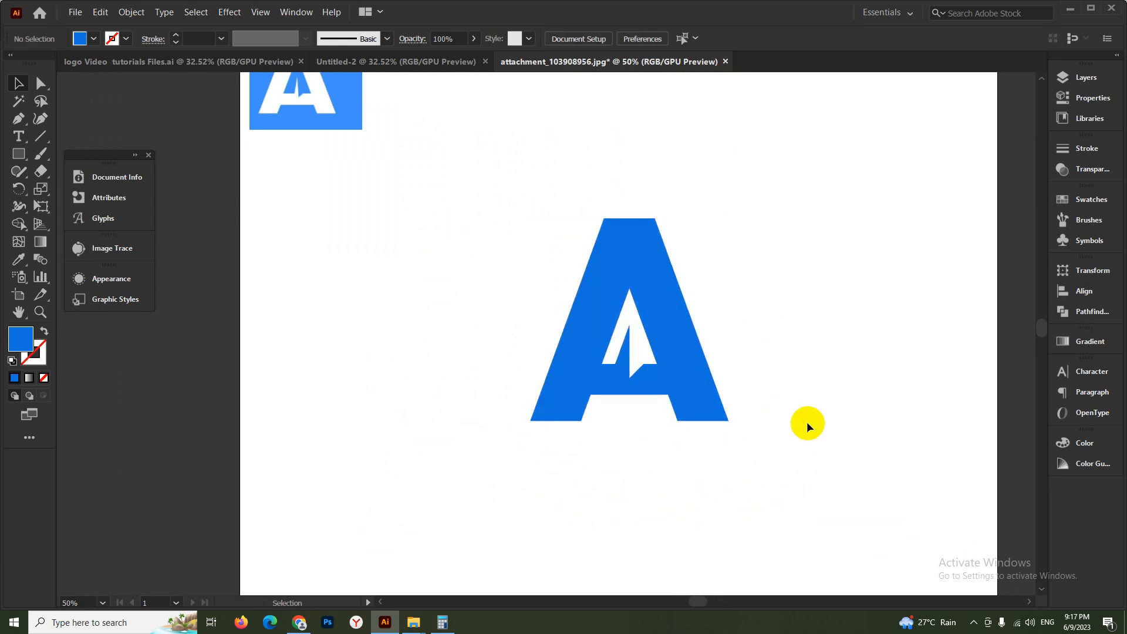